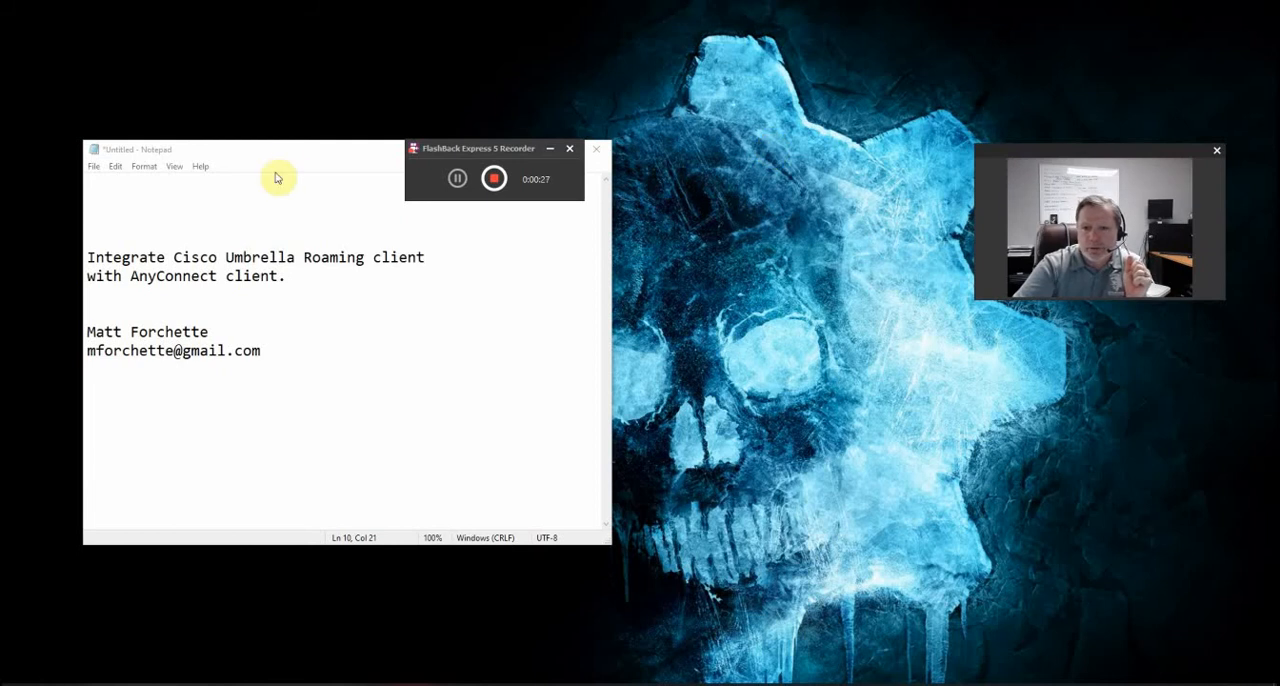
{"action": "left_click_drag", "start_coordinate": [438, 152], "coordinate": [484, 66]}
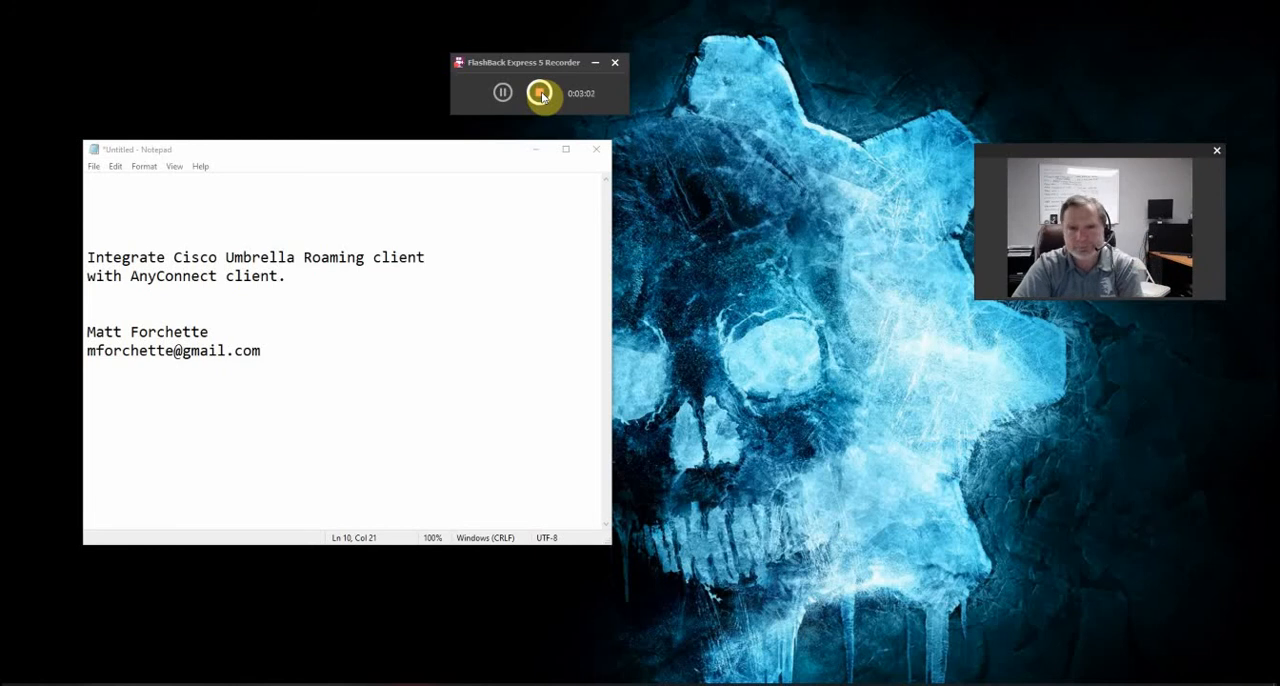
{"action": "left_click", "coordinate": [540, 94]}
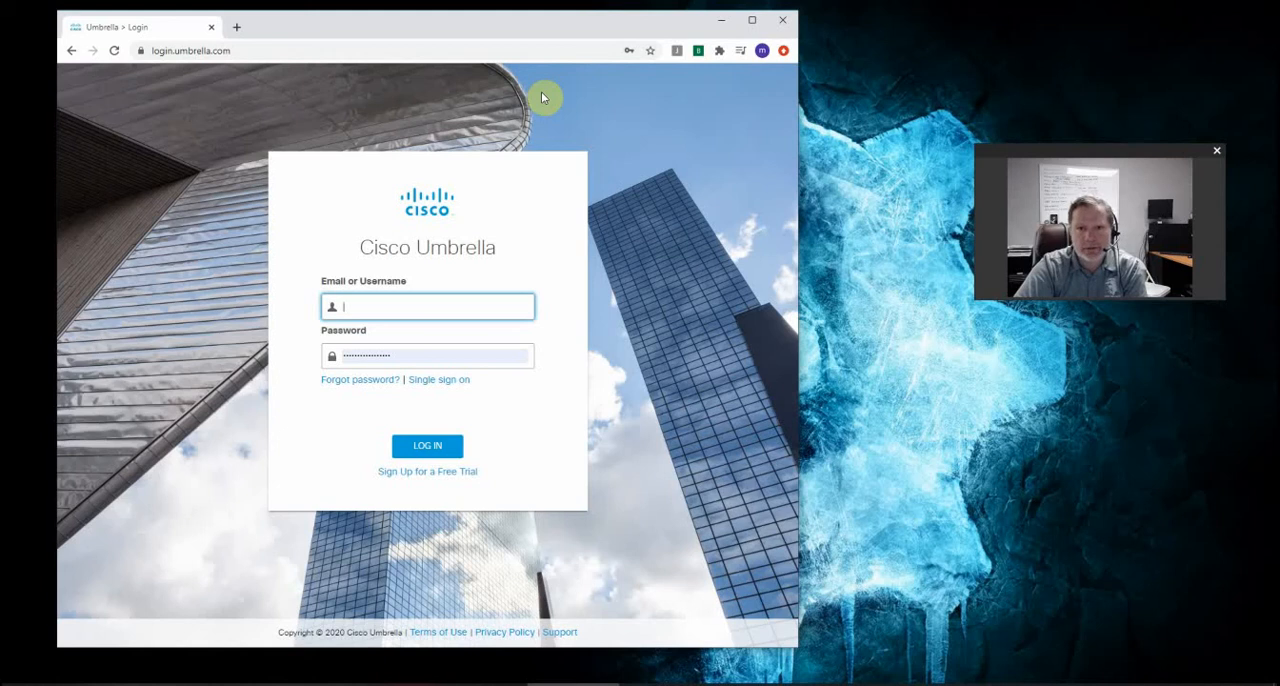
Log in to the Cisco Umbrella dashboard and open the Roaming Computers page under Deployments
{"action": "key", "text": "Return"}
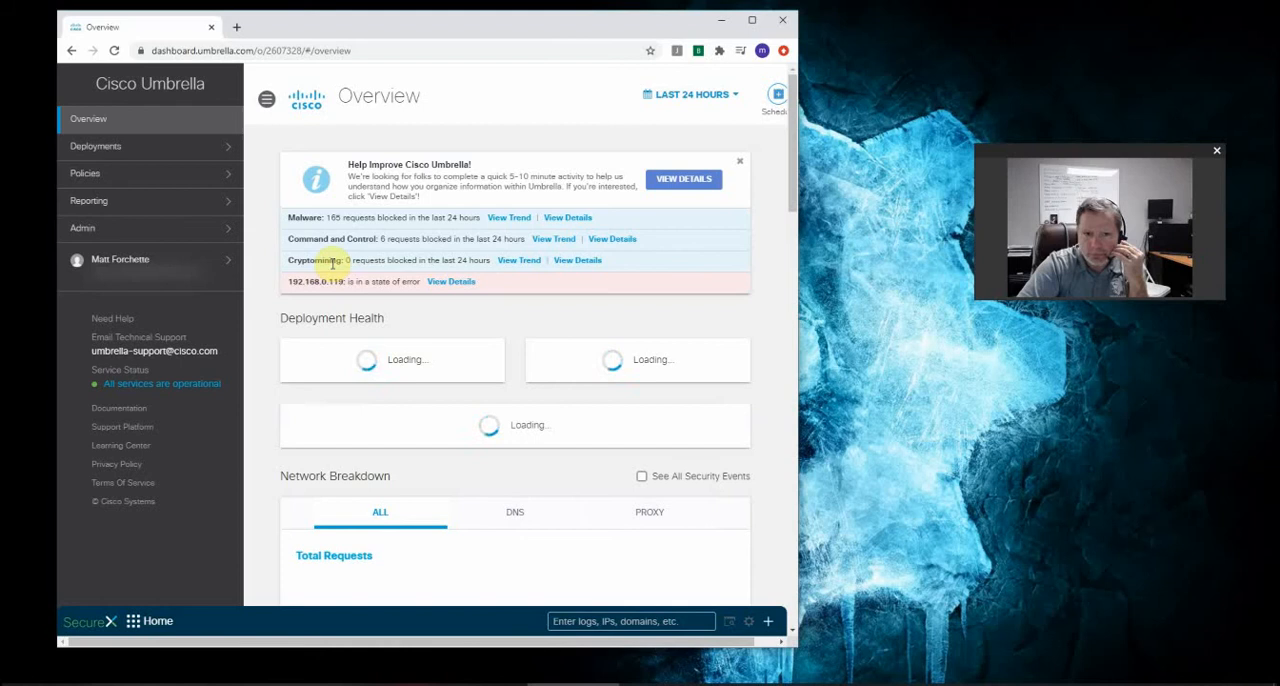
{"action": "left_click", "coordinate": [200, 154]}
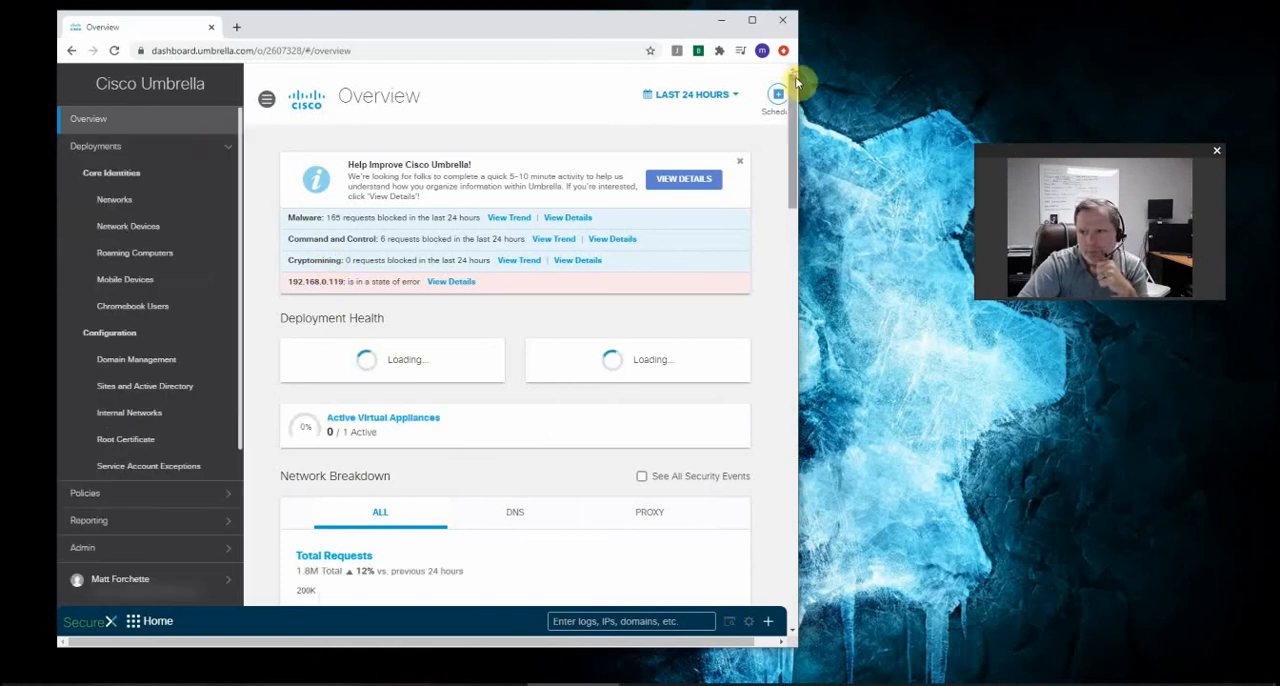
{"action": "left_click_drag", "start_coordinate": [797, 82], "coordinate": [997, 102]}
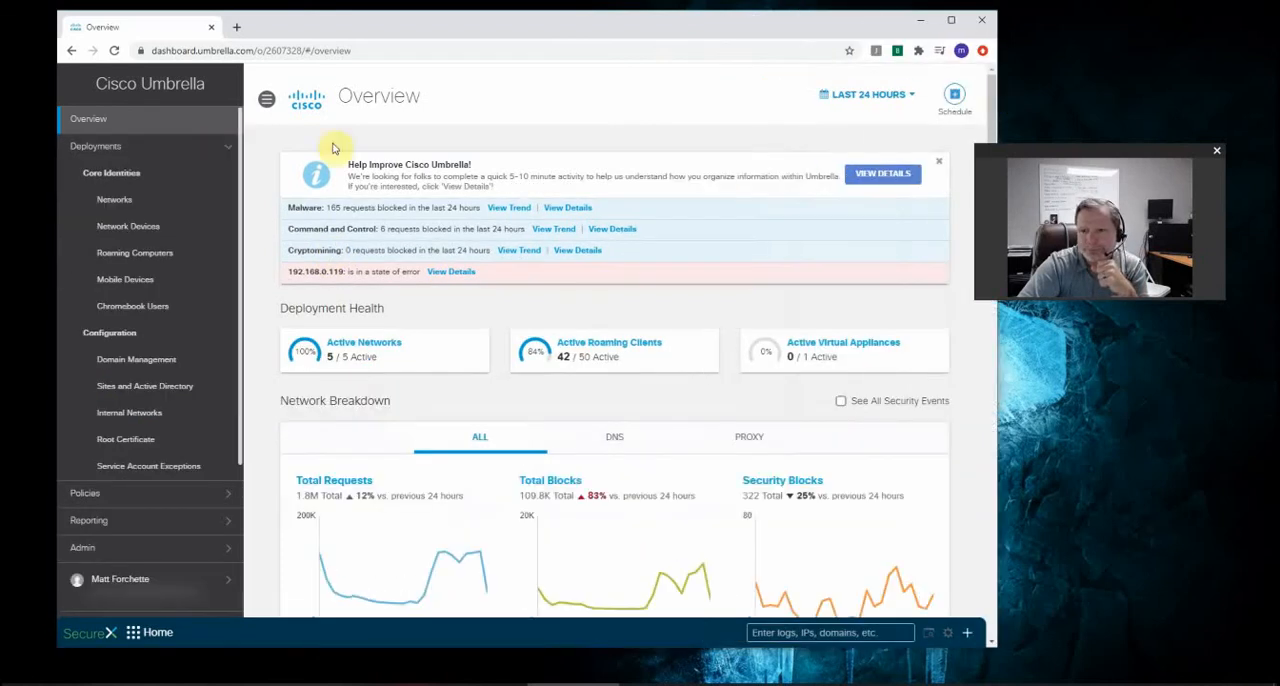
{"action": "left_click", "coordinate": [134, 198]}
{"action": "left_click", "coordinate": [177, 257]}
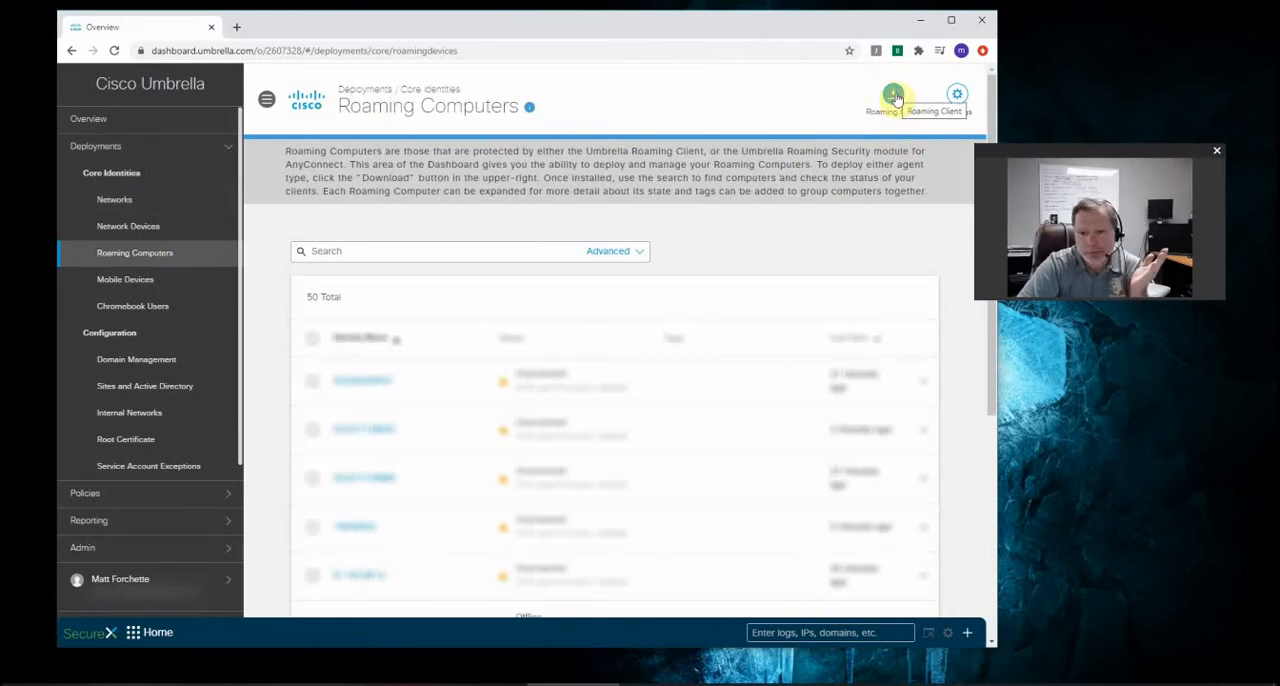
Download the AnyConnect Umbrella Roaming Security module profile and show the downloaded file in its folder
{"action": "left_click", "coordinate": [895, 97]}
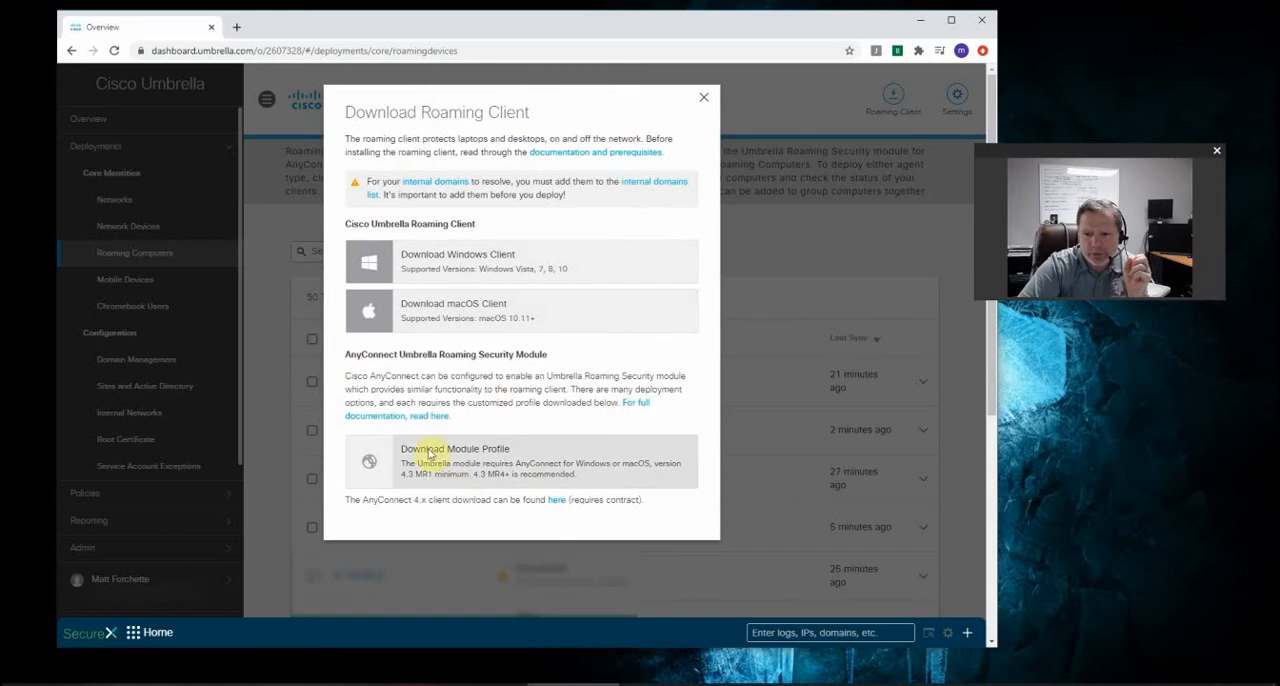
{"action": "left_click", "coordinate": [490, 473]}
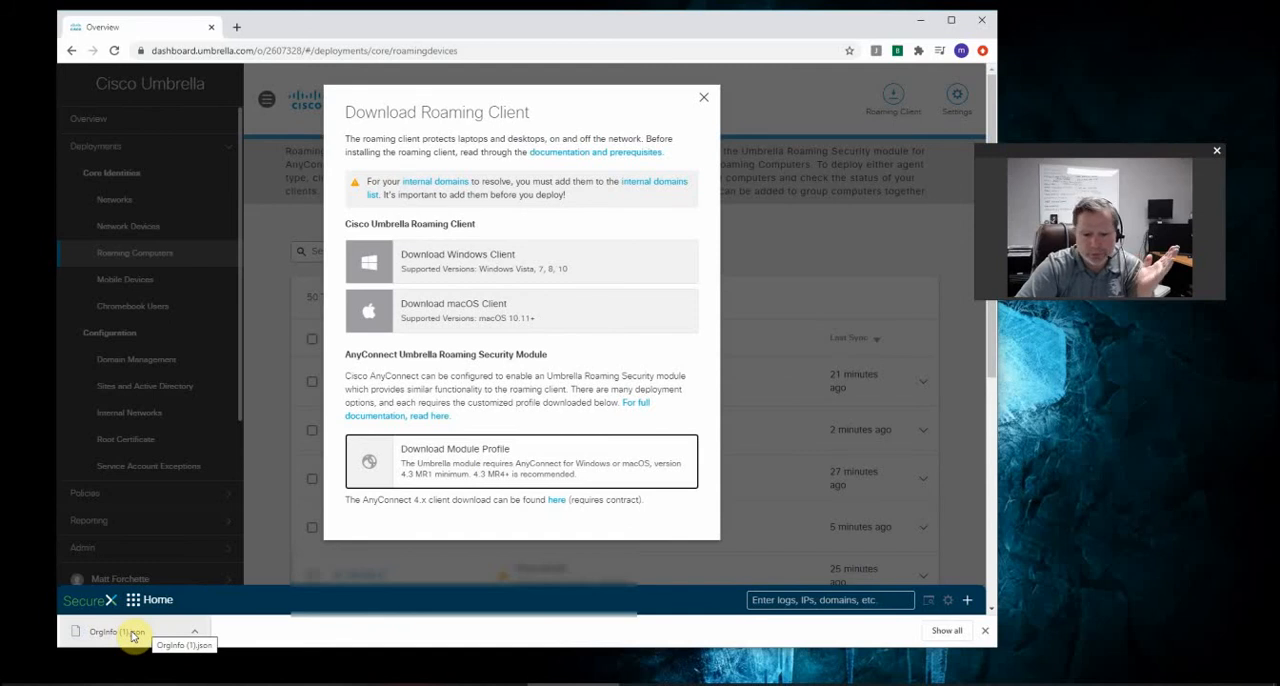
{"action": "left_click", "coordinate": [194, 631]}
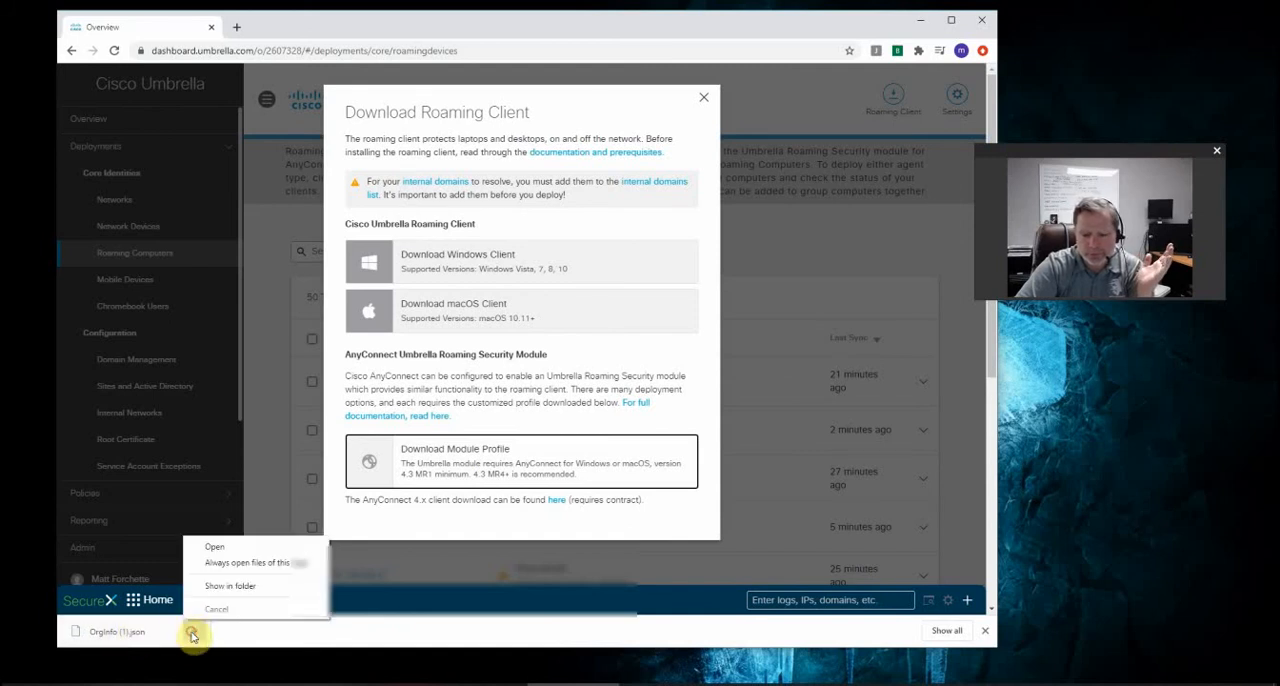
{"action": "left_click", "coordinate": [240, 587]}
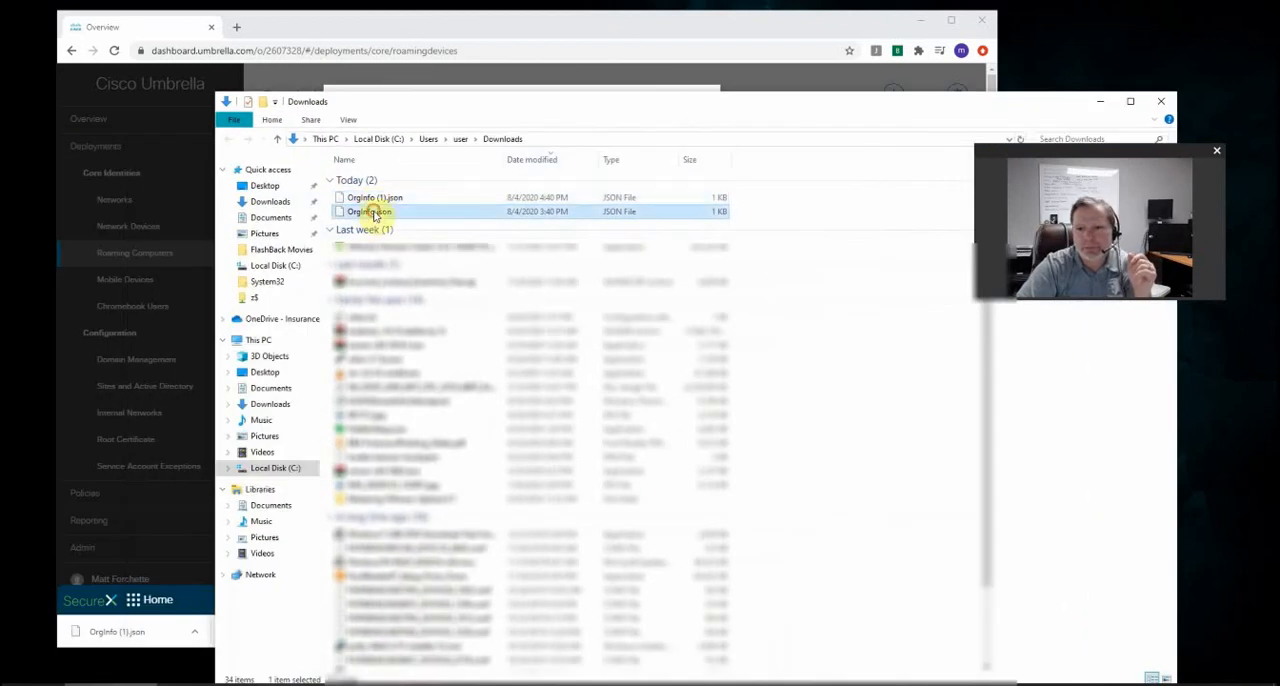
Delete the duplicate OrgInfo (1).json from Downloads and close the Download Roaming Client dialog and the Umbrella dashboard
{"action": "key", "text": "Delete"}
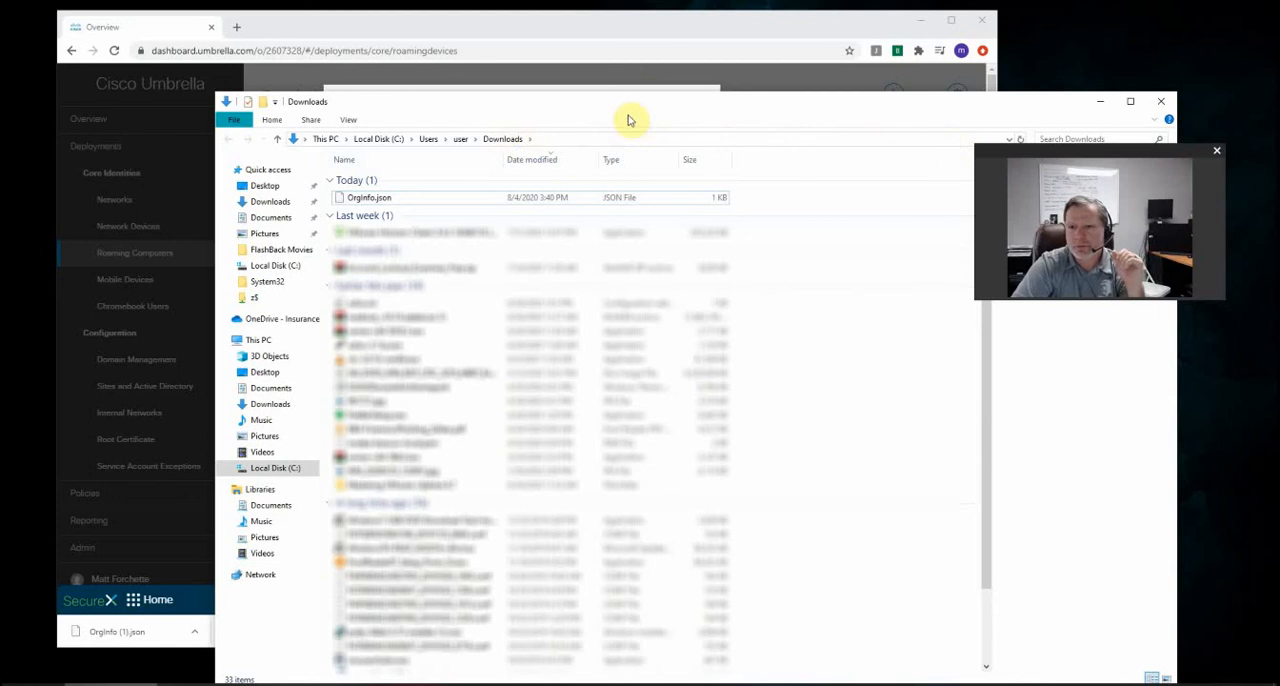
{"action": "left_click_drag", "start_coordinate": [626, 108], "coordinate": [0, 300]}
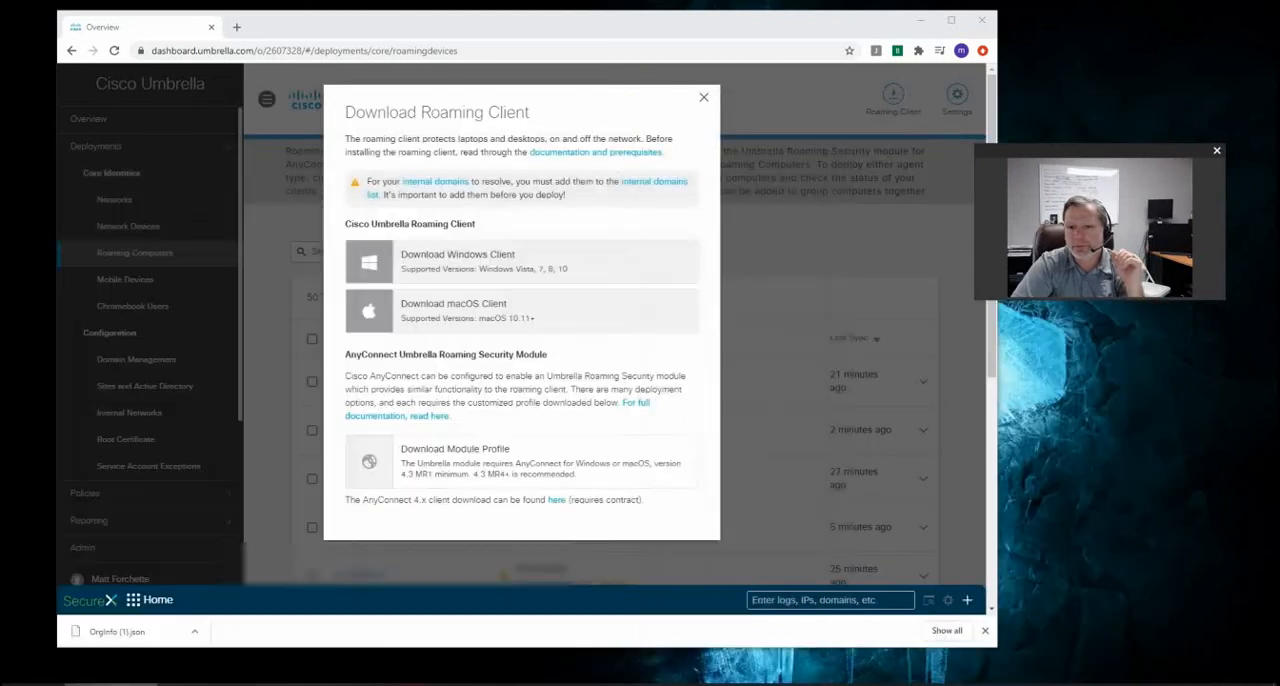
{"action": "left_click", "coordinate": [703, 97]}
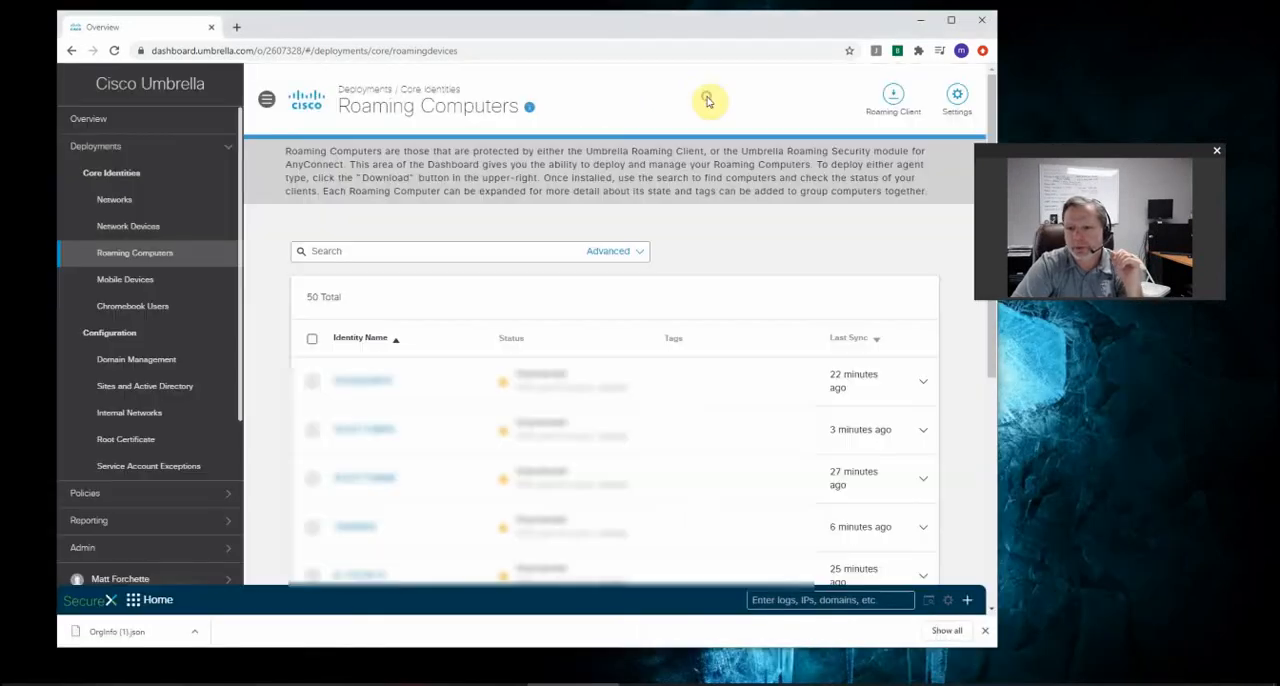
{"action": "left_click", "coordinate": [213, 28]}
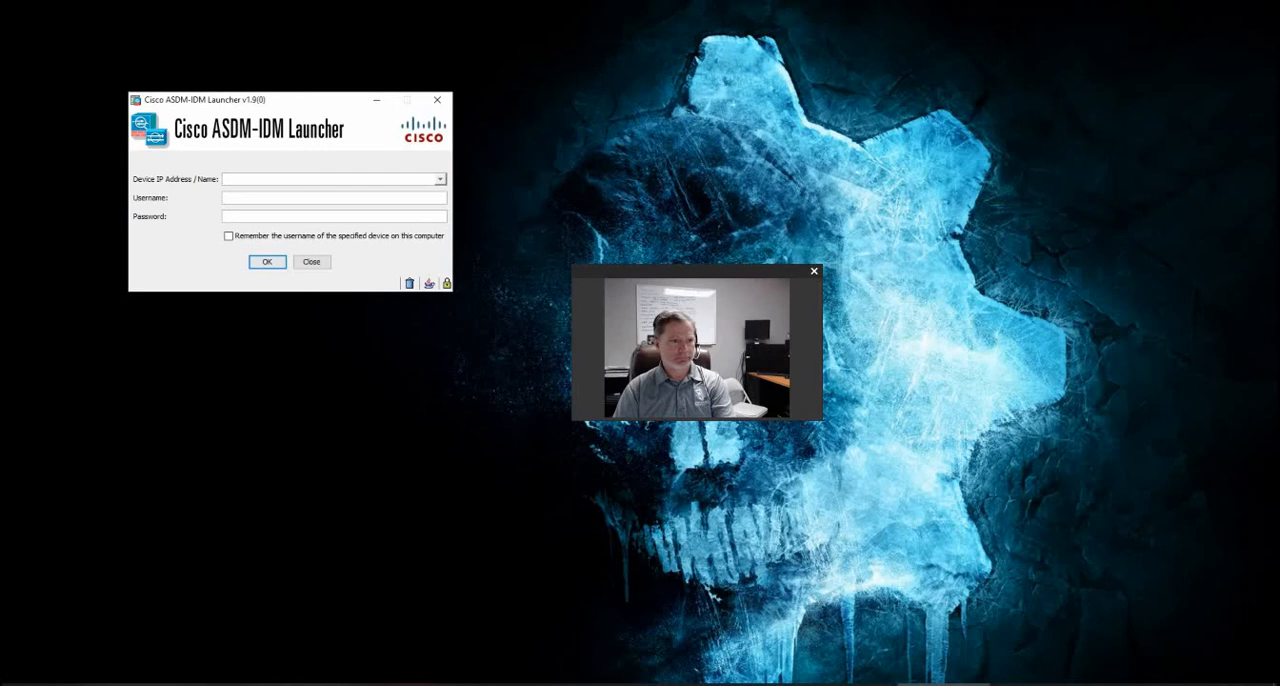
Connect the Cisco ASDM-IDM Launcher to 10.10.10.4:444, entering the account username and password
{"action": "left_click", "coordinate": [343, 174]}
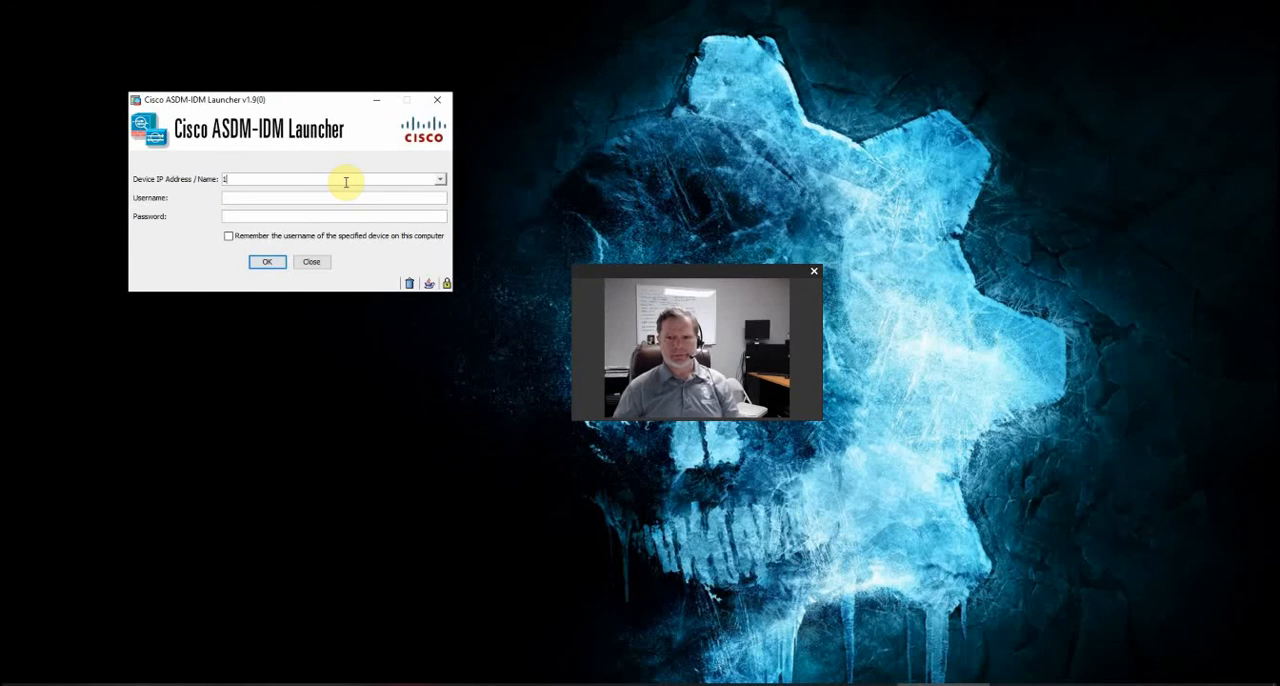
{"action": "type", "text": "10.10.6."}
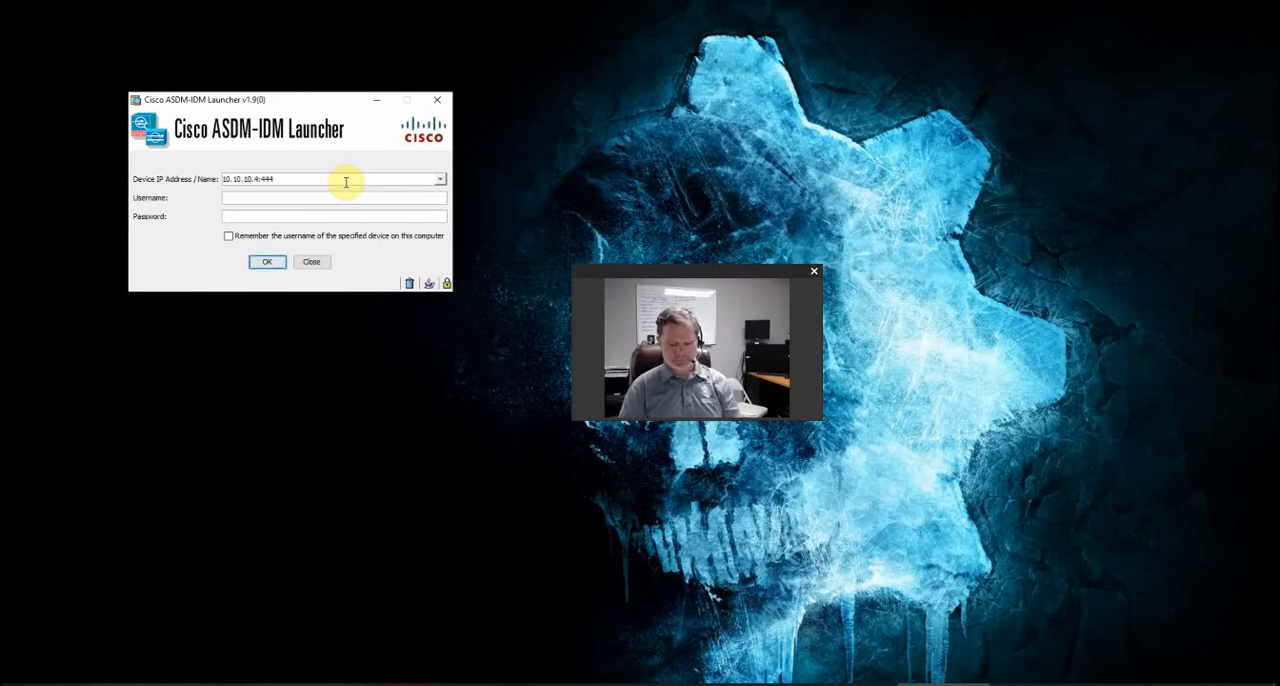
{"action": "key", "text": "Tab"}
{"action": "type", "text": "adm"}
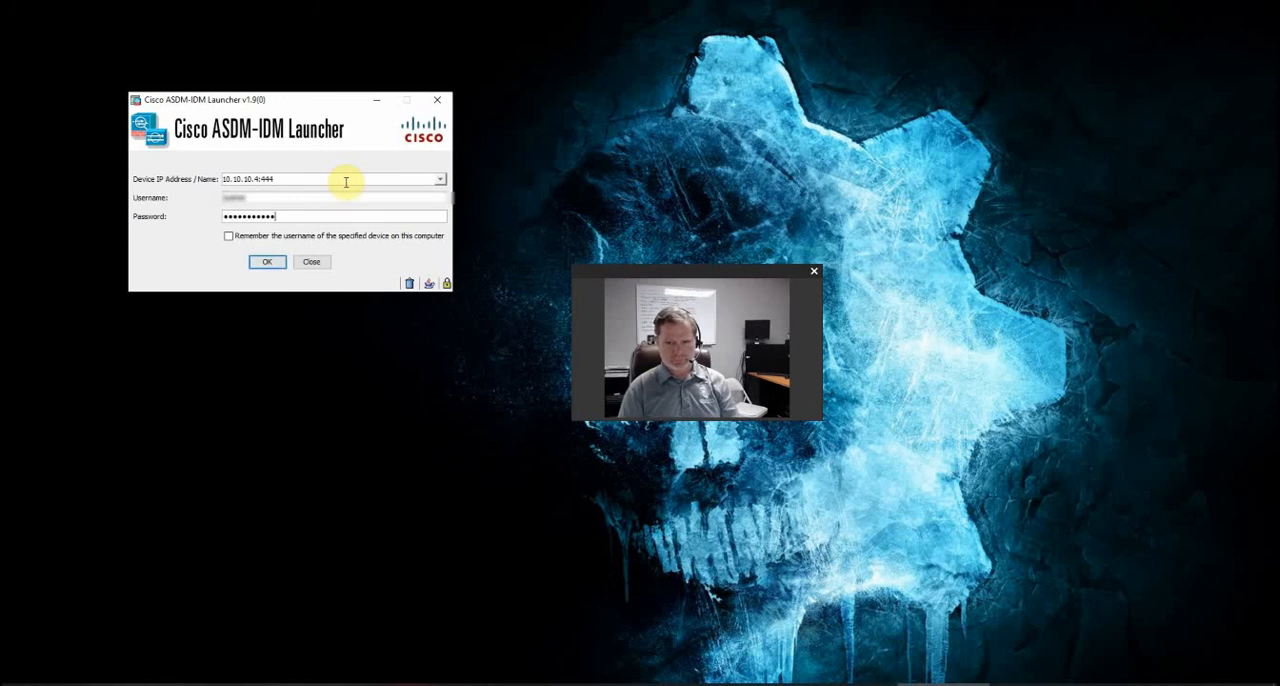
{"action": "key", "text": "Return"}
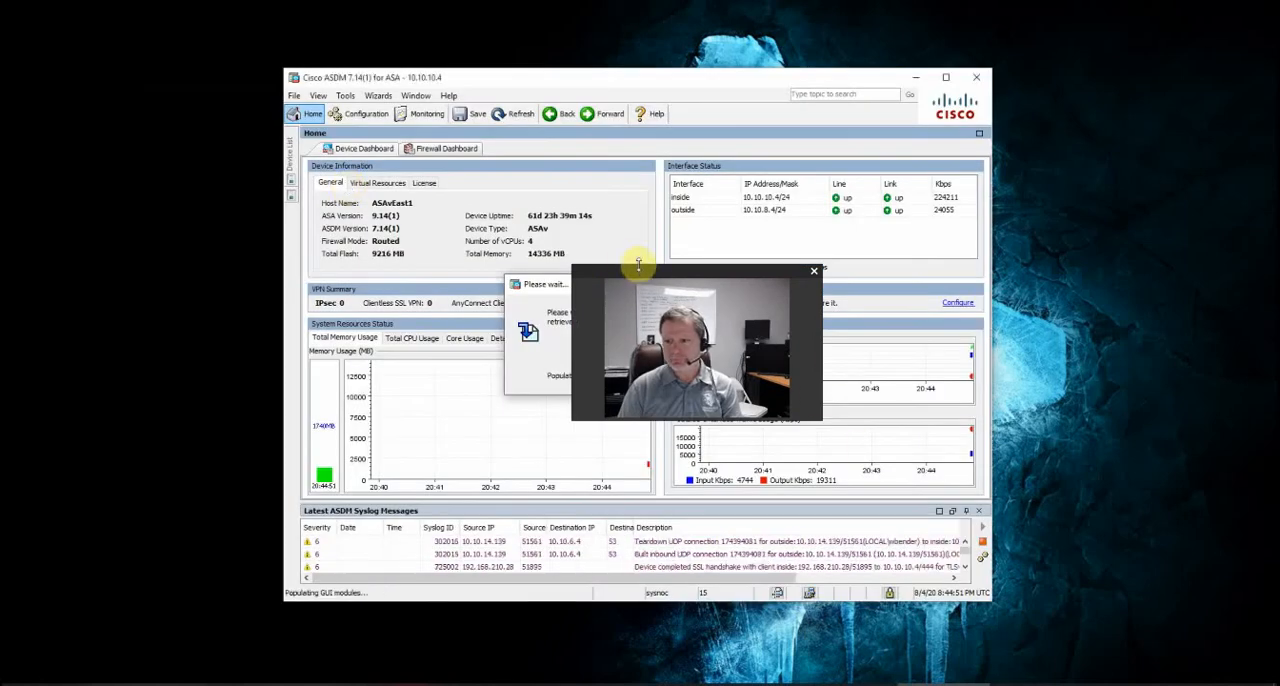
Reposition and enlarge the ASDM window, and stop the live syslog message display
{"action": "left_click_drag", "start_coordinate": [655, 272], "coordinate": [1086, 366]}
{"action": "left_click_drag", "start_coordinate": [720, 79], "coordinate": [533, 34]}
{"action": "left_click_drag", "start_coordinate": [811, 95], "coordinate": [1032, 99]}
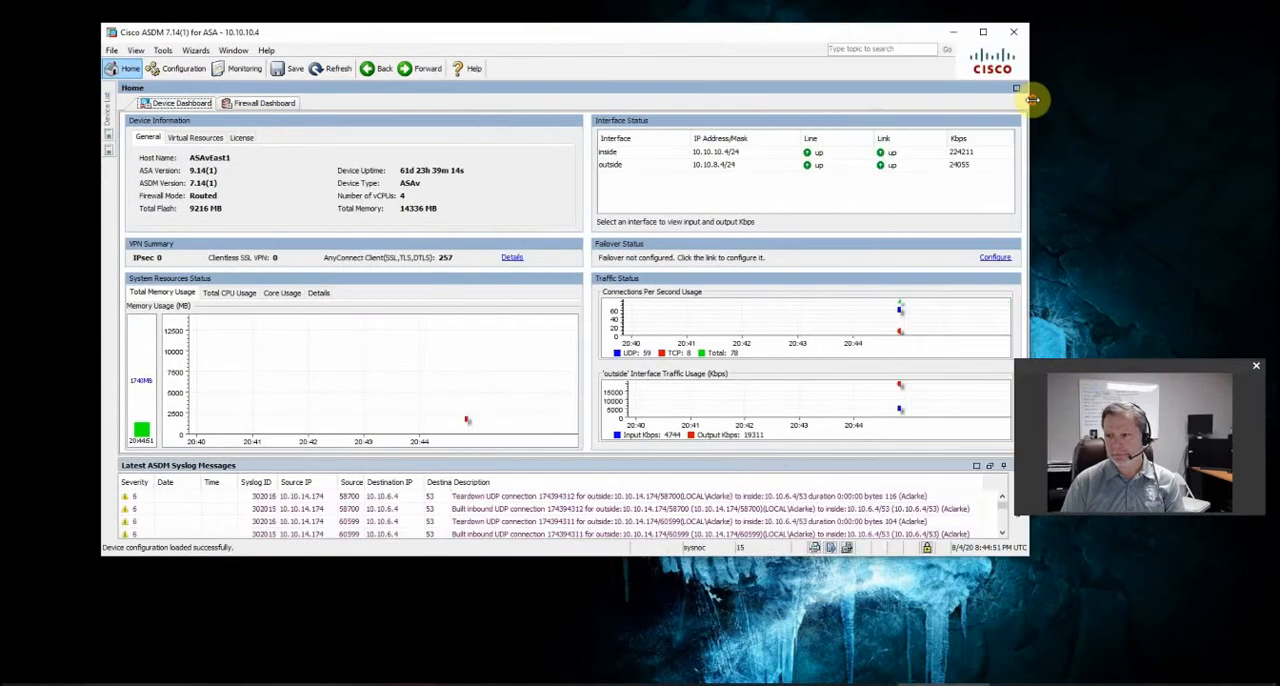
{"action": "left_click_drag", "start_coordinate": [723, 37], "coordinate": [663, 20]}
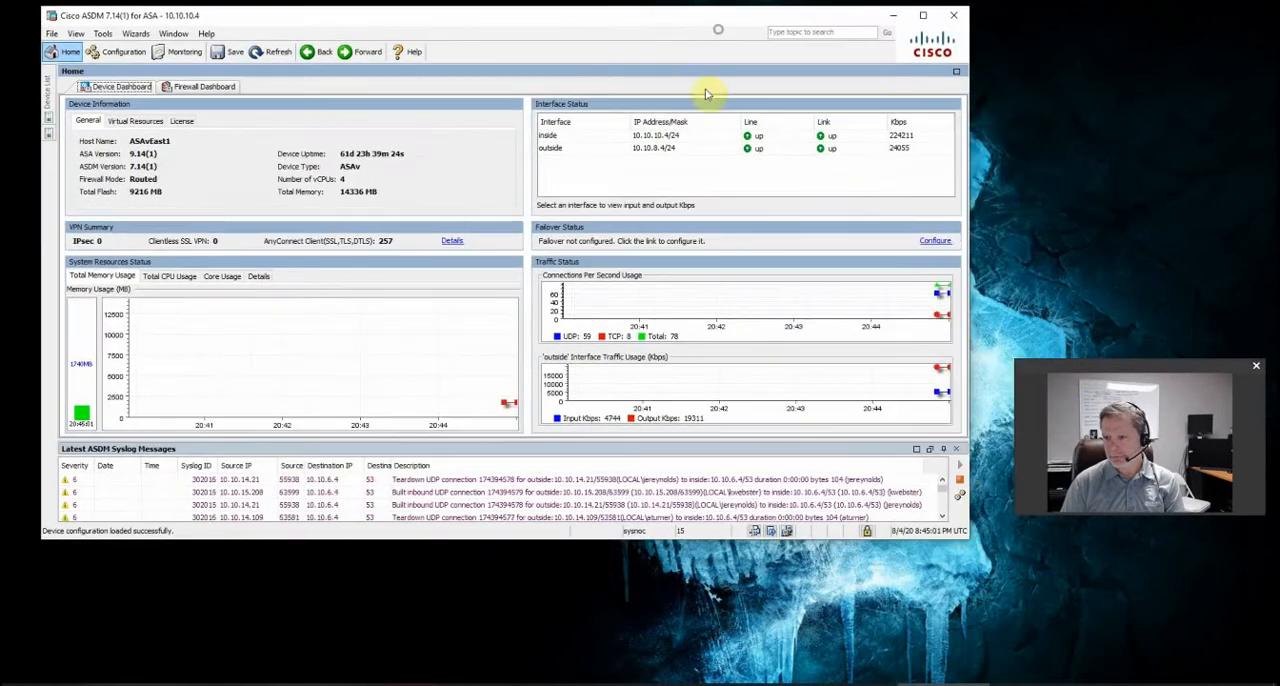
{"action": "left_click", "coordinate": [959, 480]}
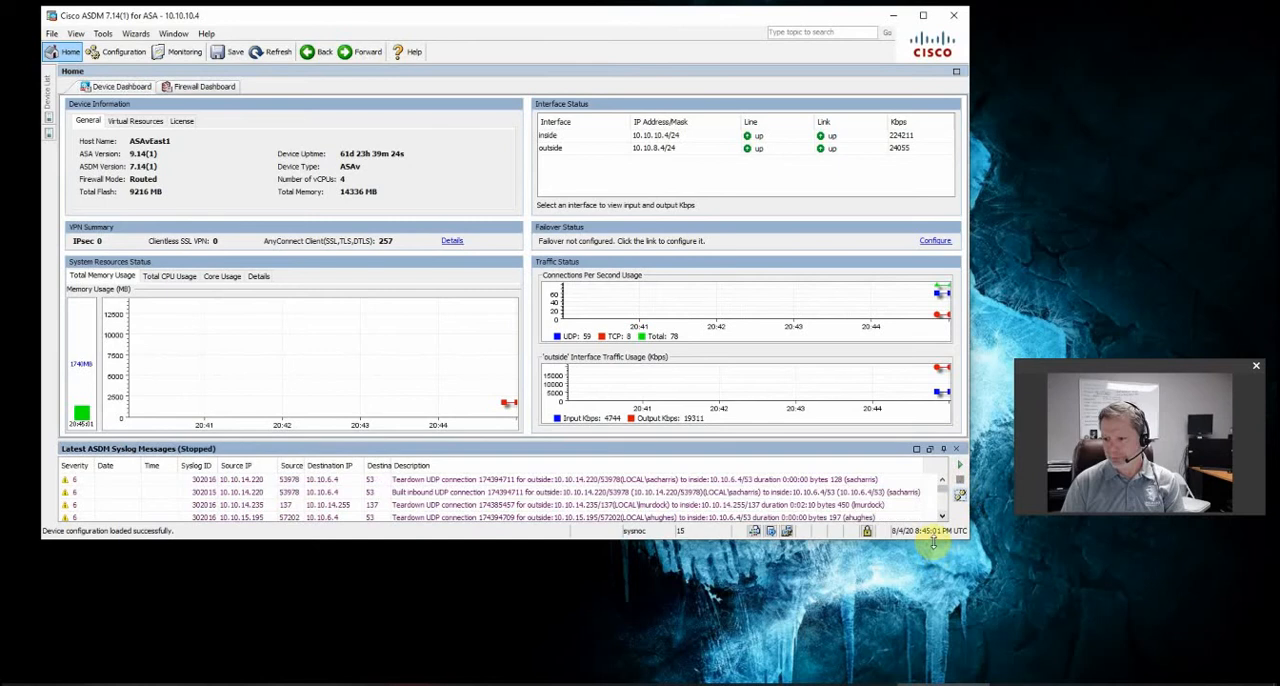
{"action": "left_click_drag", "start_coordinate": [932, 541], "coordinate": [968, 662]}
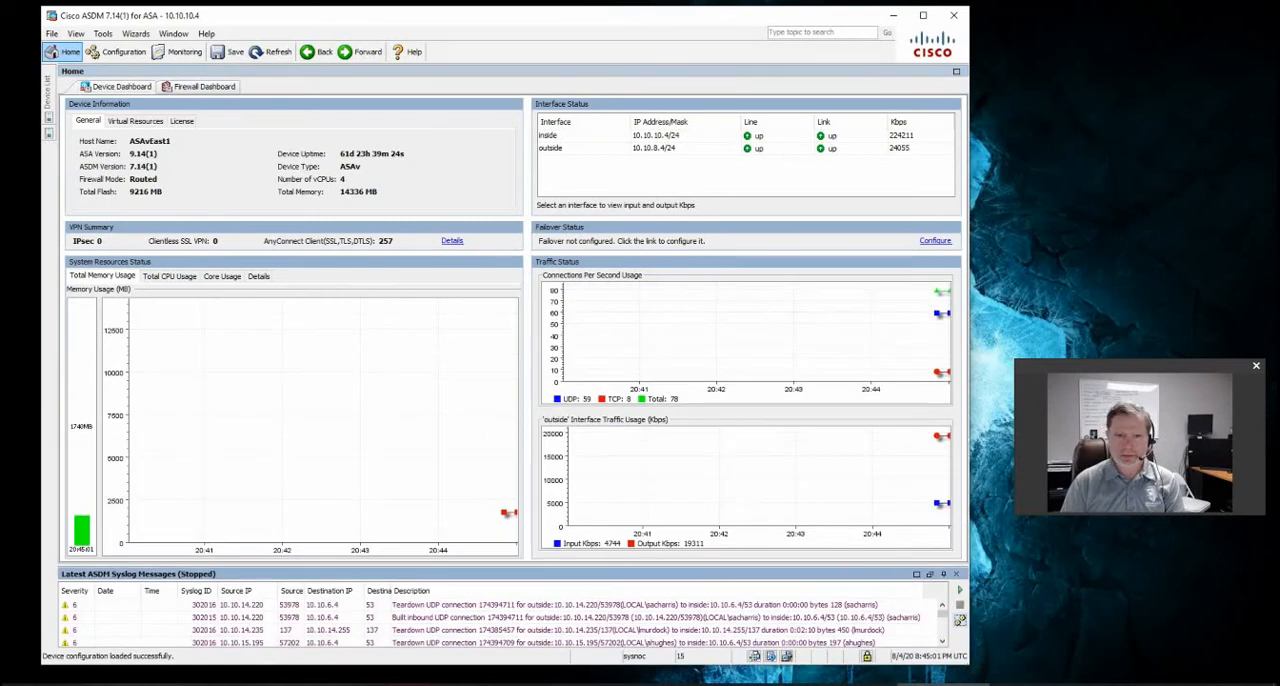
Open the AnyConnect Client Profile page in the Remote Access VPN configuration
{"action": "left_click", "coordinate": [117, 54]}
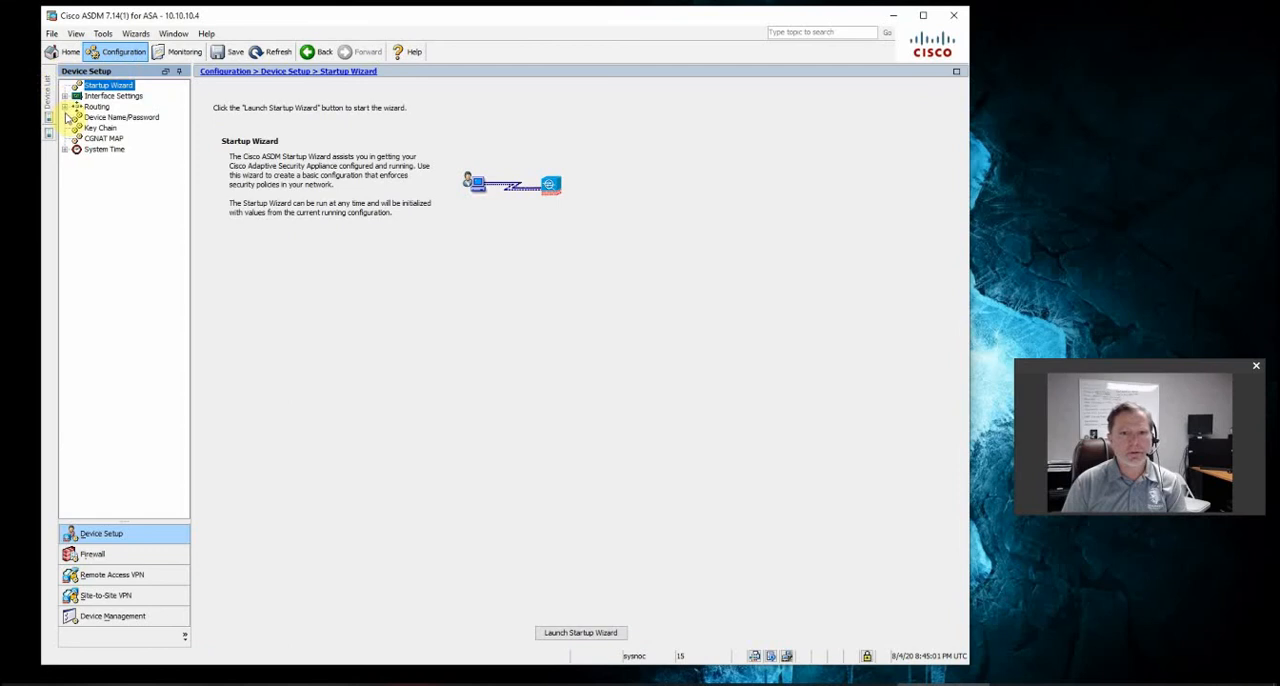
{"action": "left_click", "coordinate": [100, 575]}
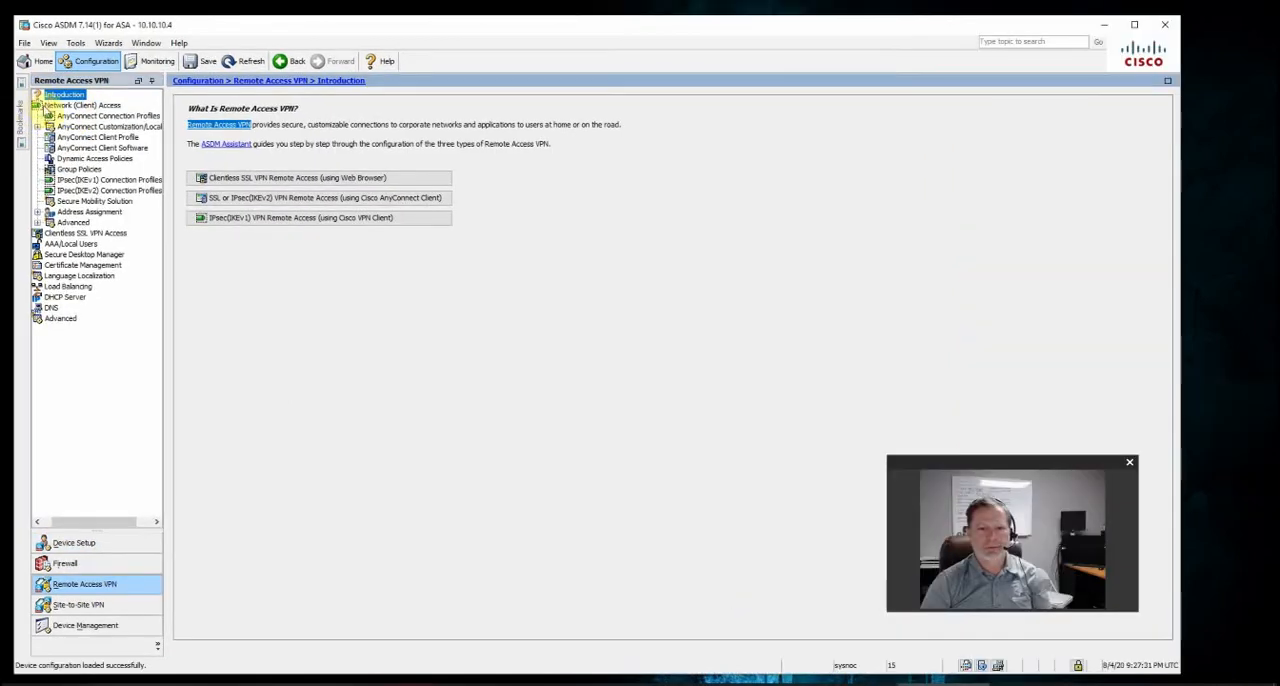
{"action": "left_click", "coordinate": [70, 138]}
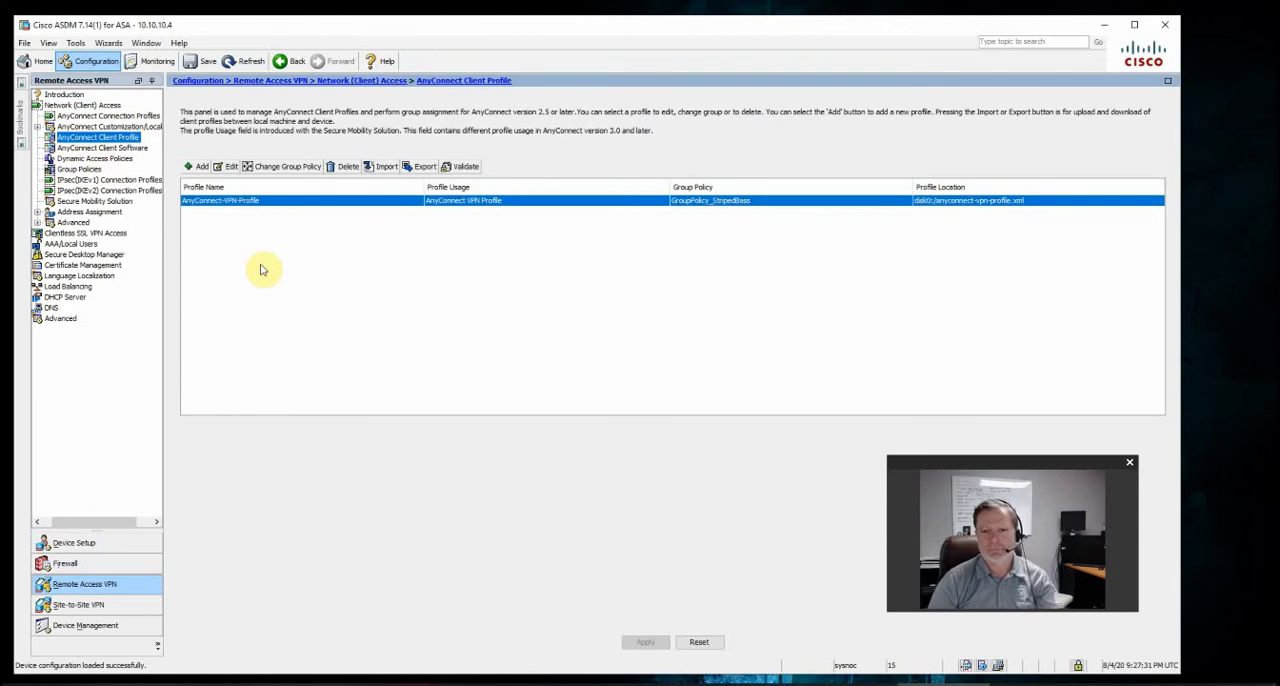
Start a new AnyConnect client profile named UmbrellaProfile with Umbrella Roaming Security Profile as its usage
{"action": "left_click", "coordinate": [200, 167]}
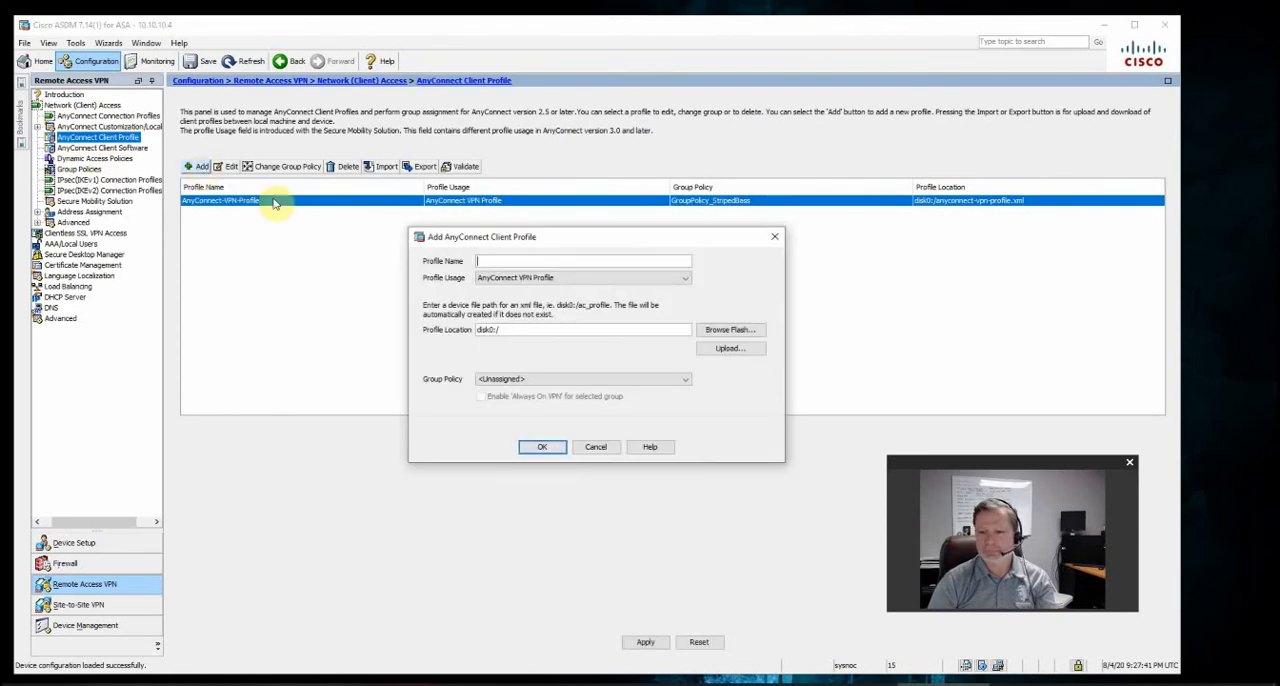
{"action": "left_click", "coordinate": [507, 260]}
{"action": "type", "text": "U"}
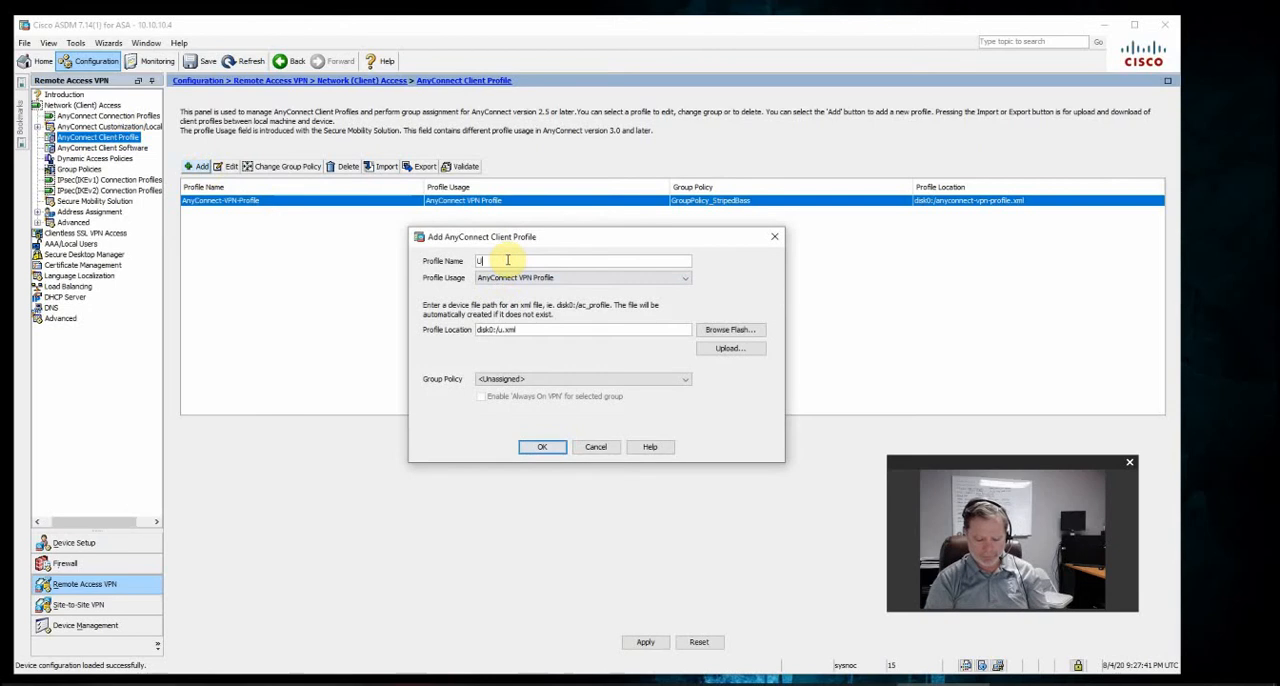
{"action": "type", "text": "mbrellaP"}
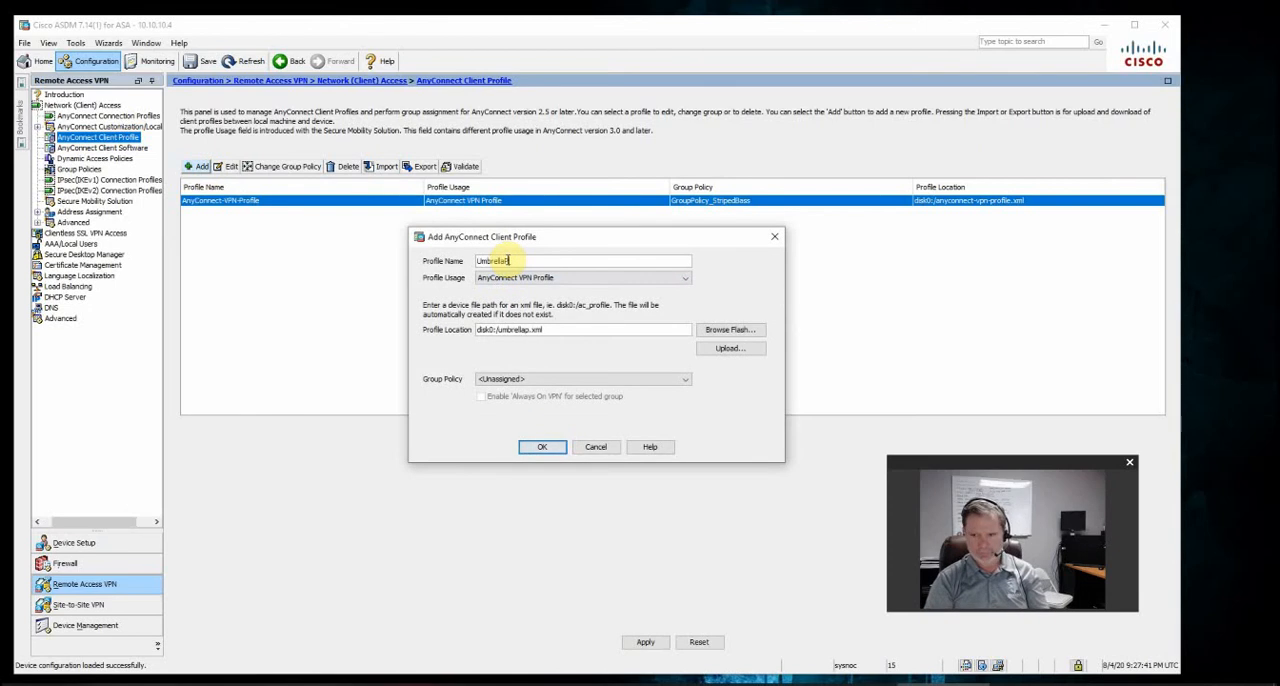
{"action": "type", "text": "rofile"}
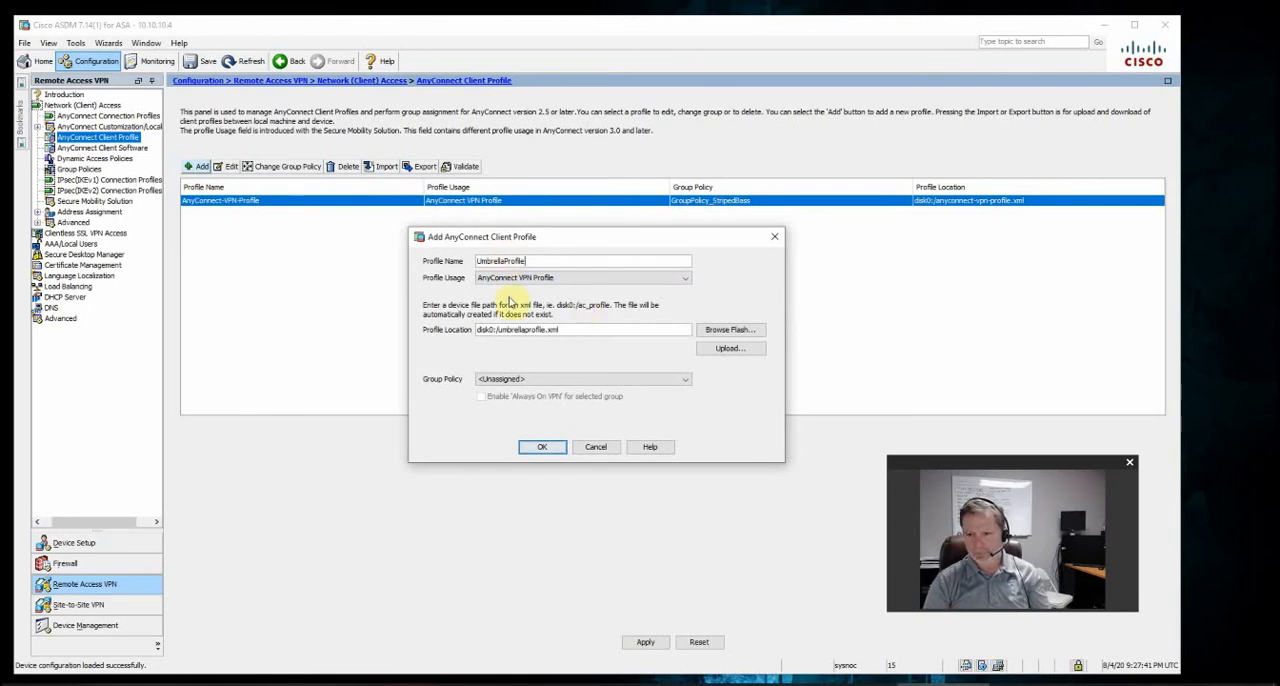
{"action": "left_click", "coordinate": [518, 278]}
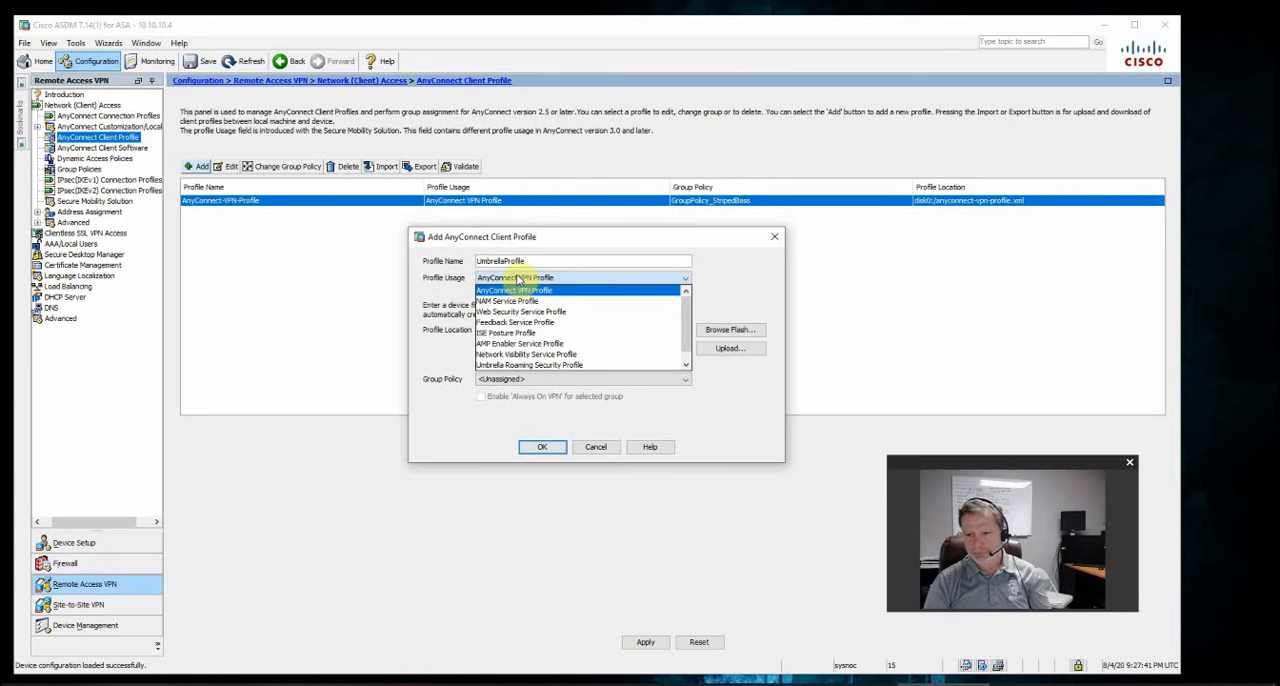
{"action": "left_click_drag", "start_coordinate": [688, 326], "coordinate": [688, 347]}
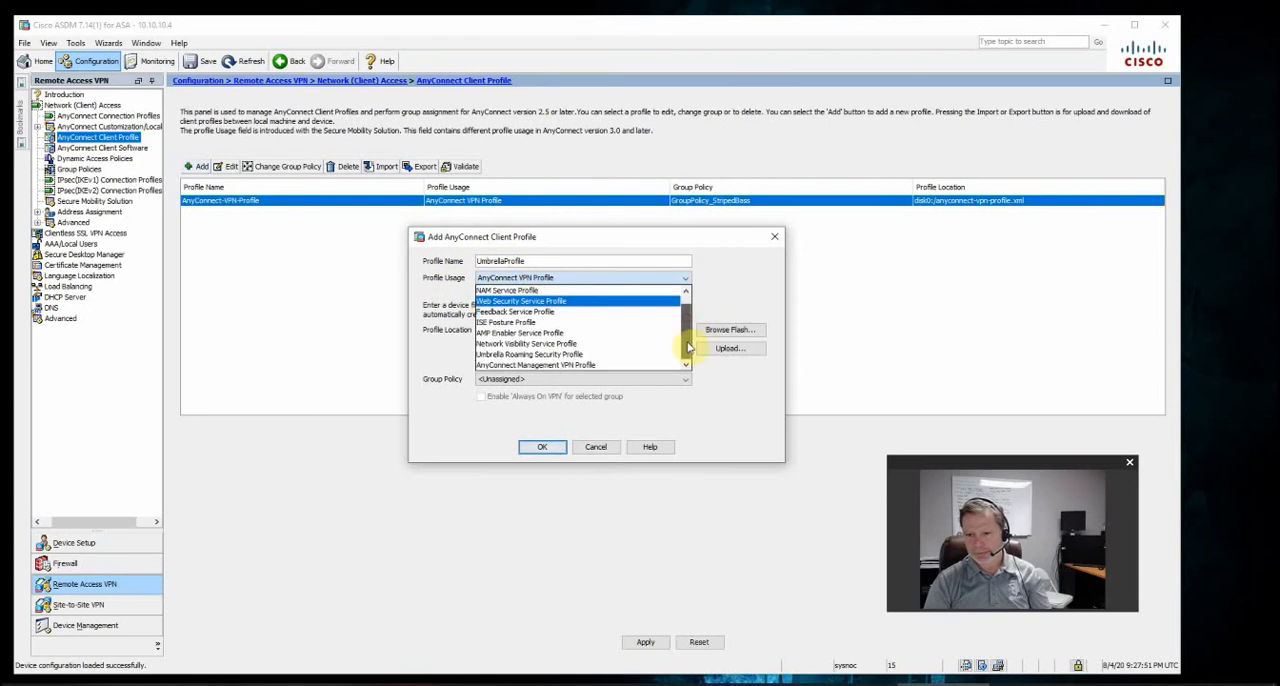
{"action": "left_click", "coordinate": [512, 356]}
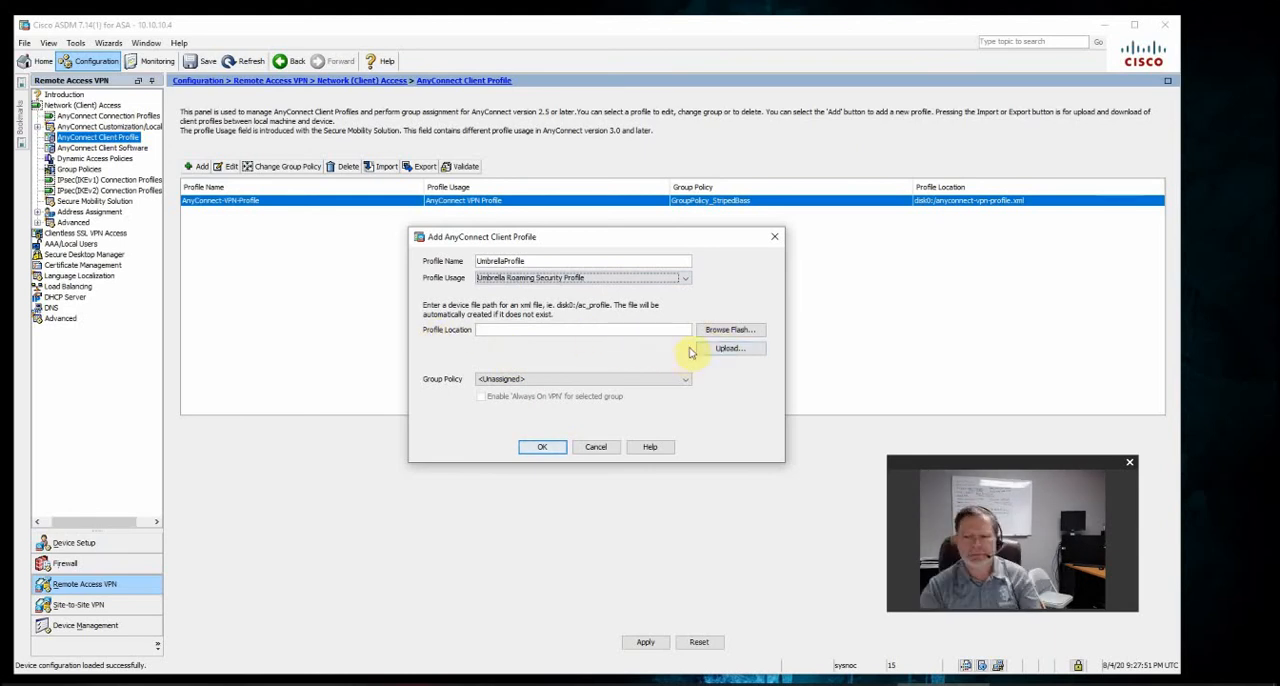
Upload OrgInfo.json from the local Downloads folder to disk0:/OrgInfo.json and use it as the new client profile file
{"action": "left_click", "coordinate": [728, 335]}
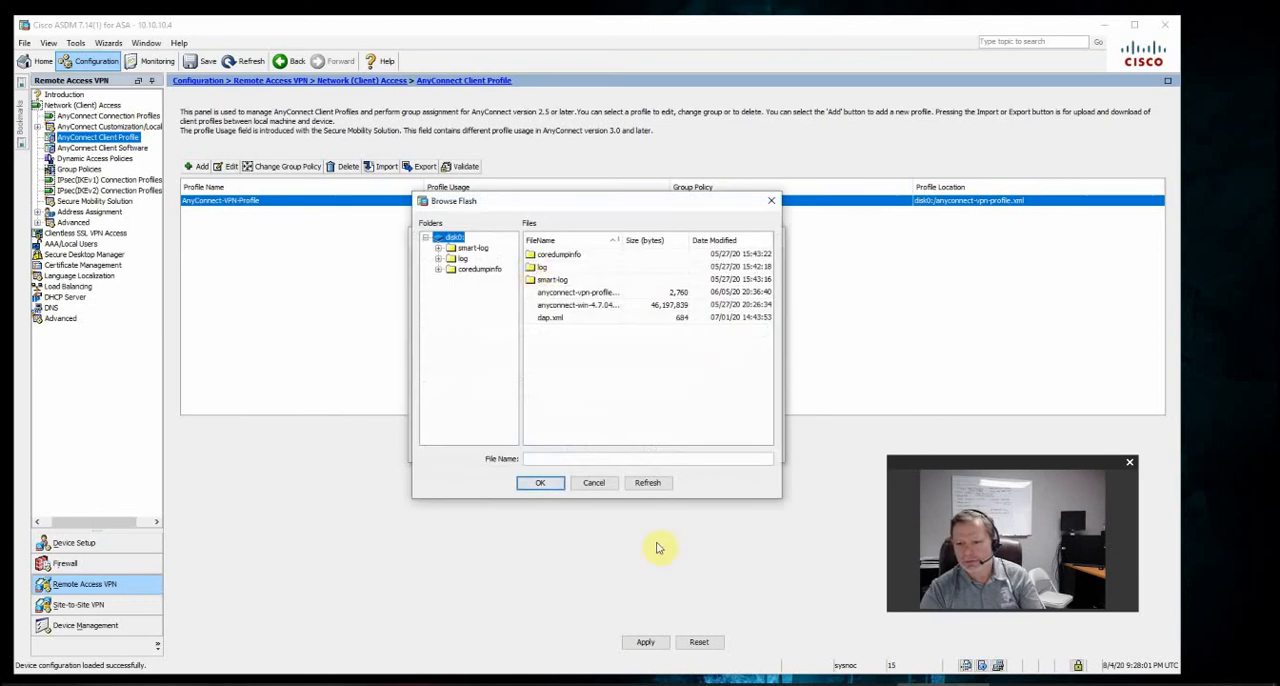
{"action": "left_click", "coordinate": [592, 484]}
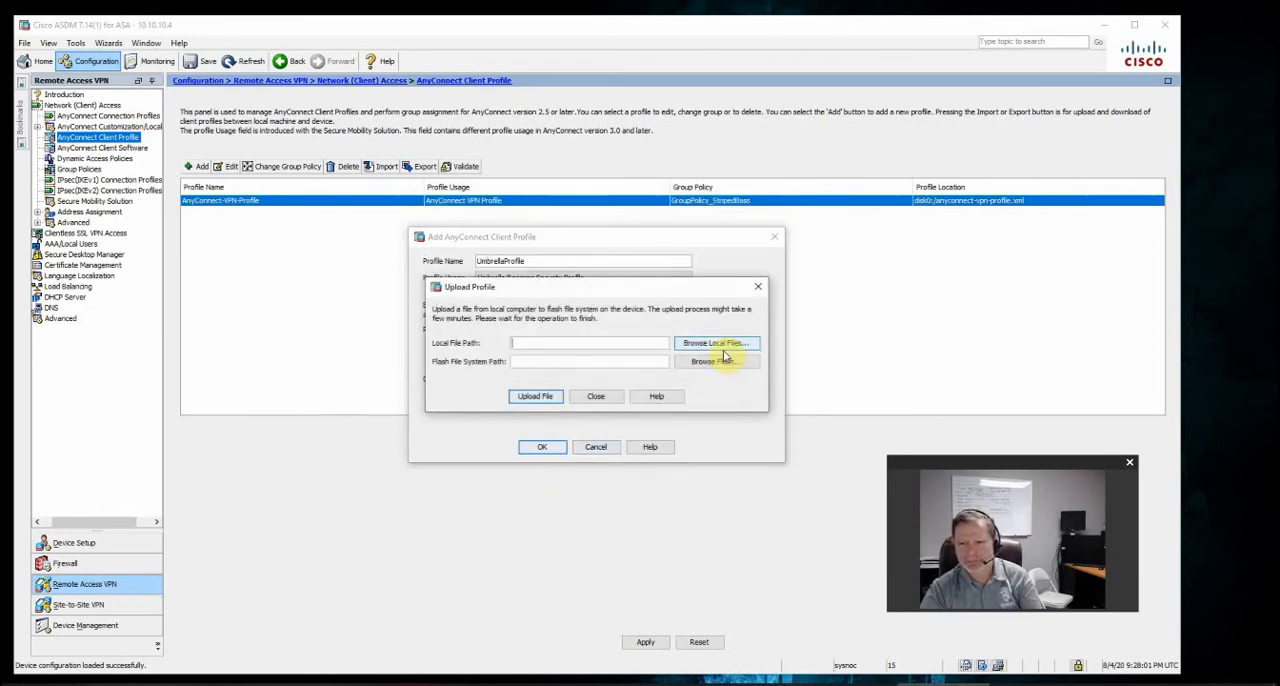
{"action": "left_click", "coordinate": [716, 341]}
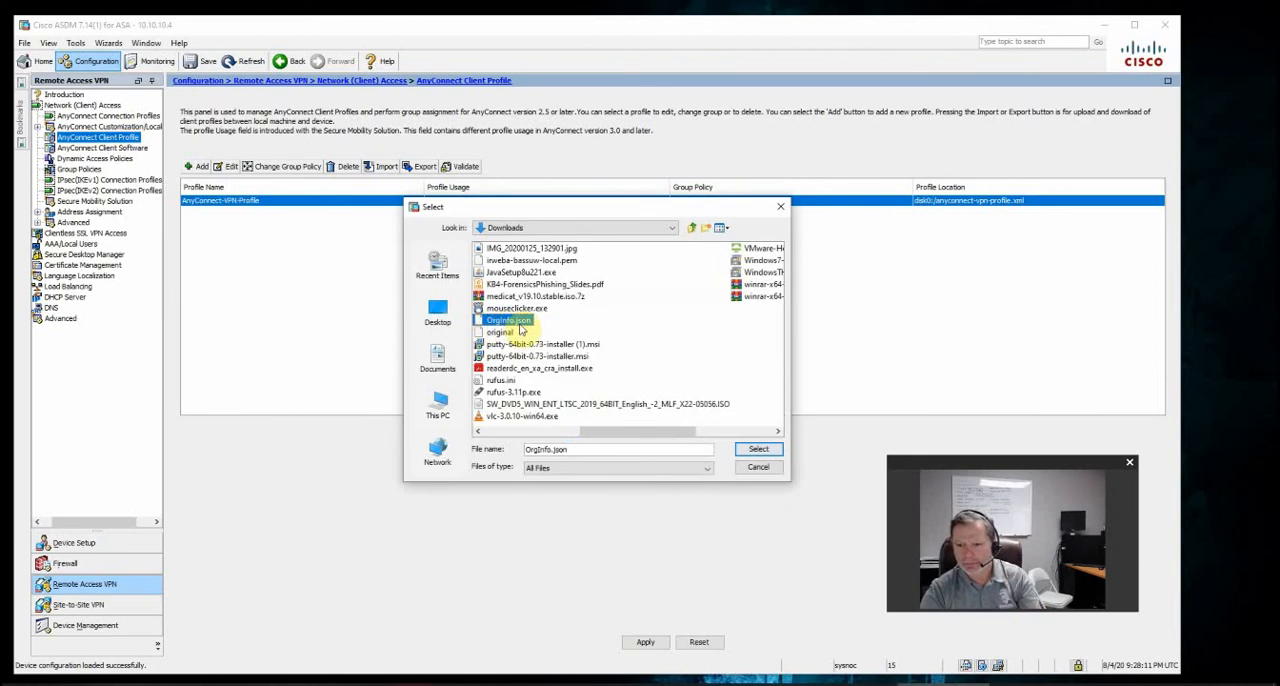
{"action": "left_click", "coordinate": [764, 451]}
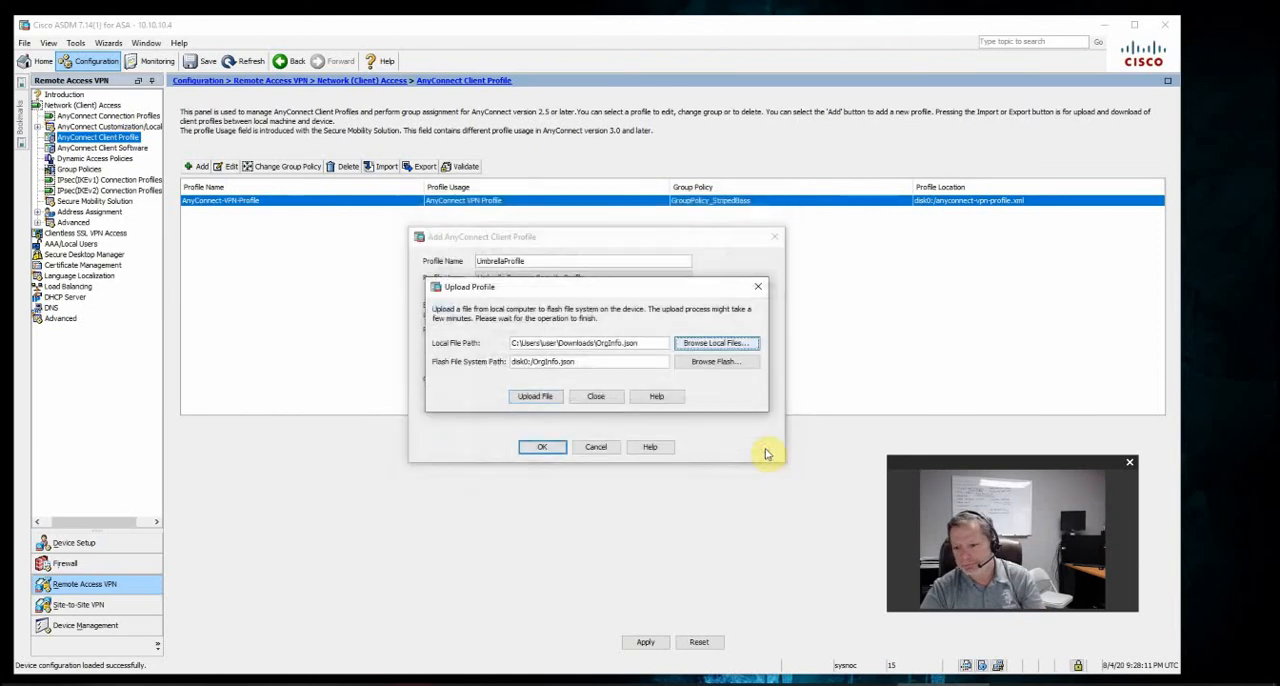
{"action": "left_click", "coordinate": [537, 396]}
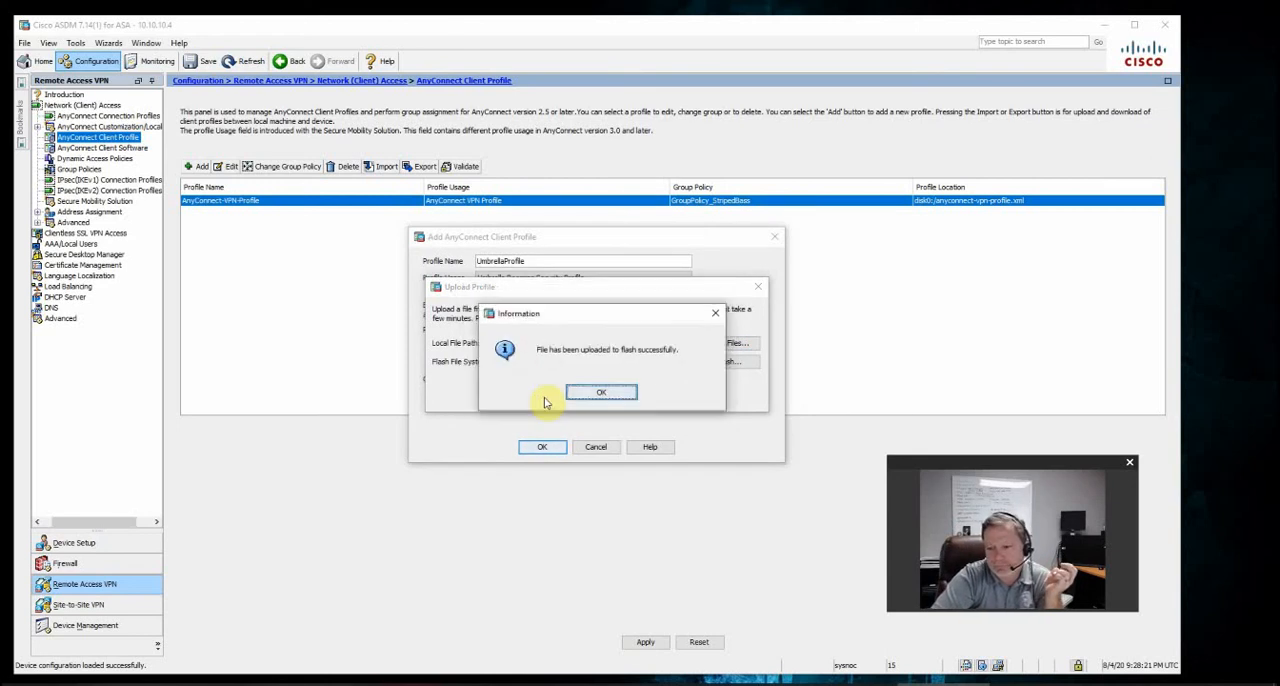
{"action": "left_click", "coordinate": [592, 393]}
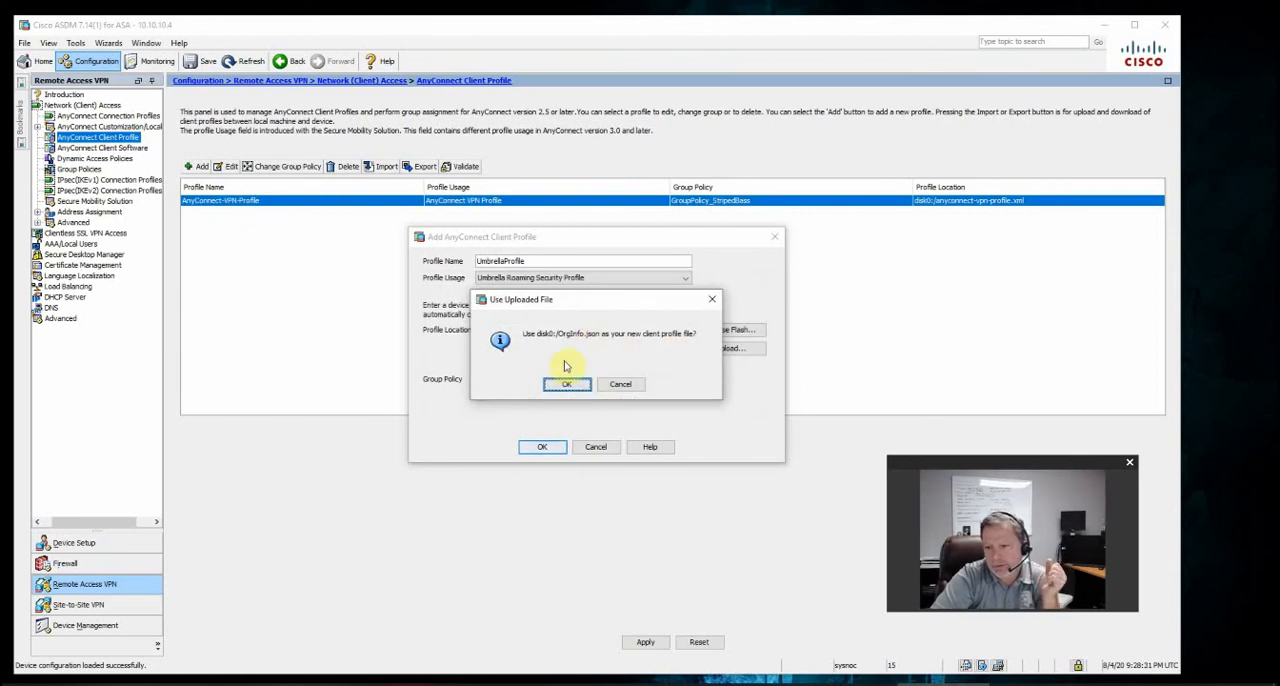
{"action": "left_click", "coordinate": [563, 385]}
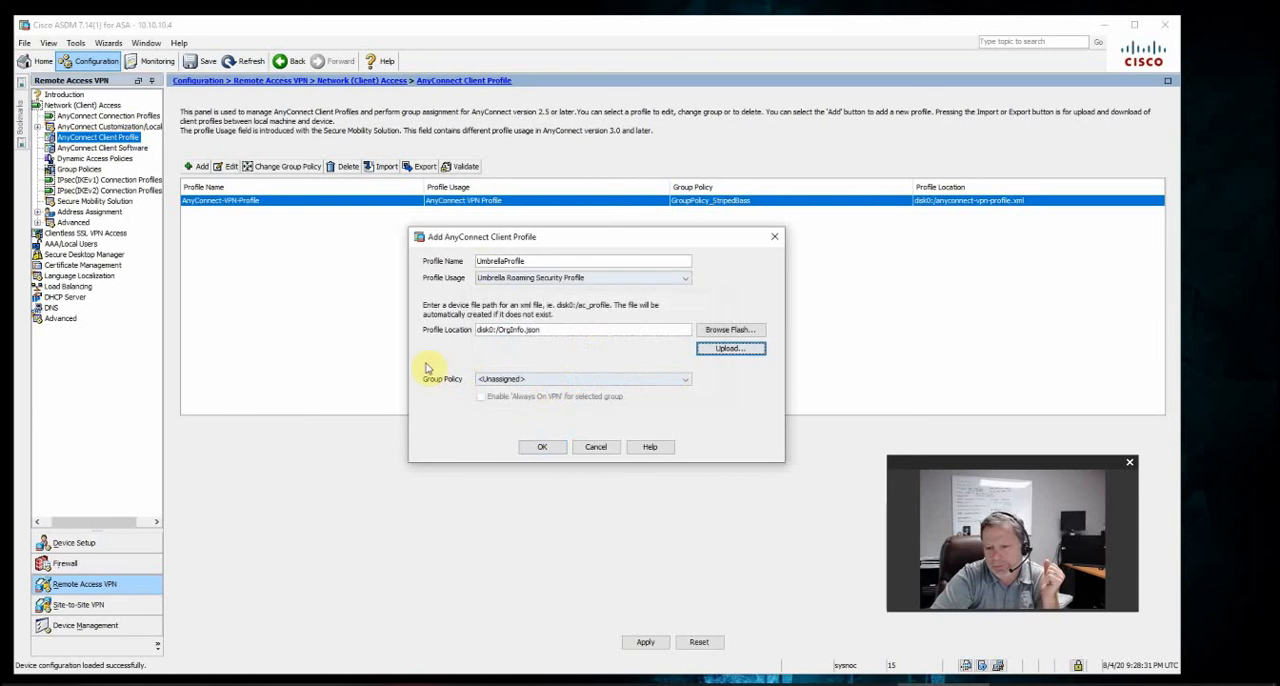
Assign GroupPolicy_StripedBass to the new client profile, then add the profile and apply the configuration
{"action": "left_click", "coordinate": [499, 381]}
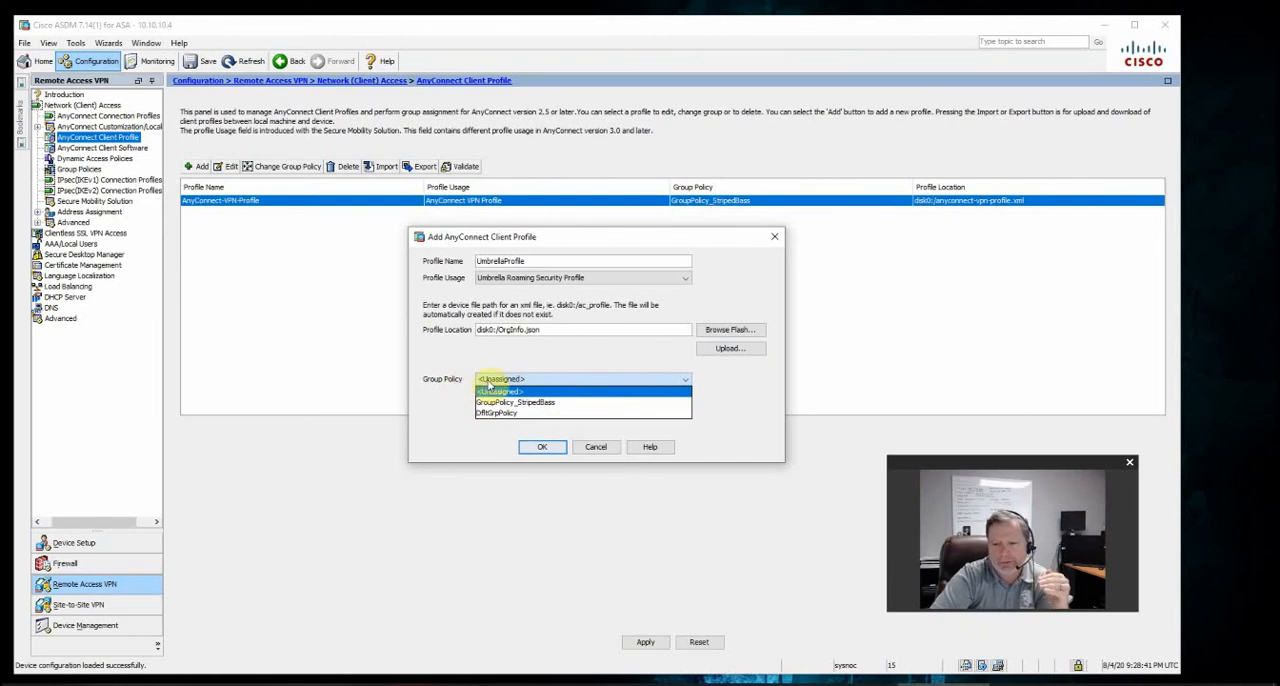
{"action": "left_click", "coordinate": [557, 403]}
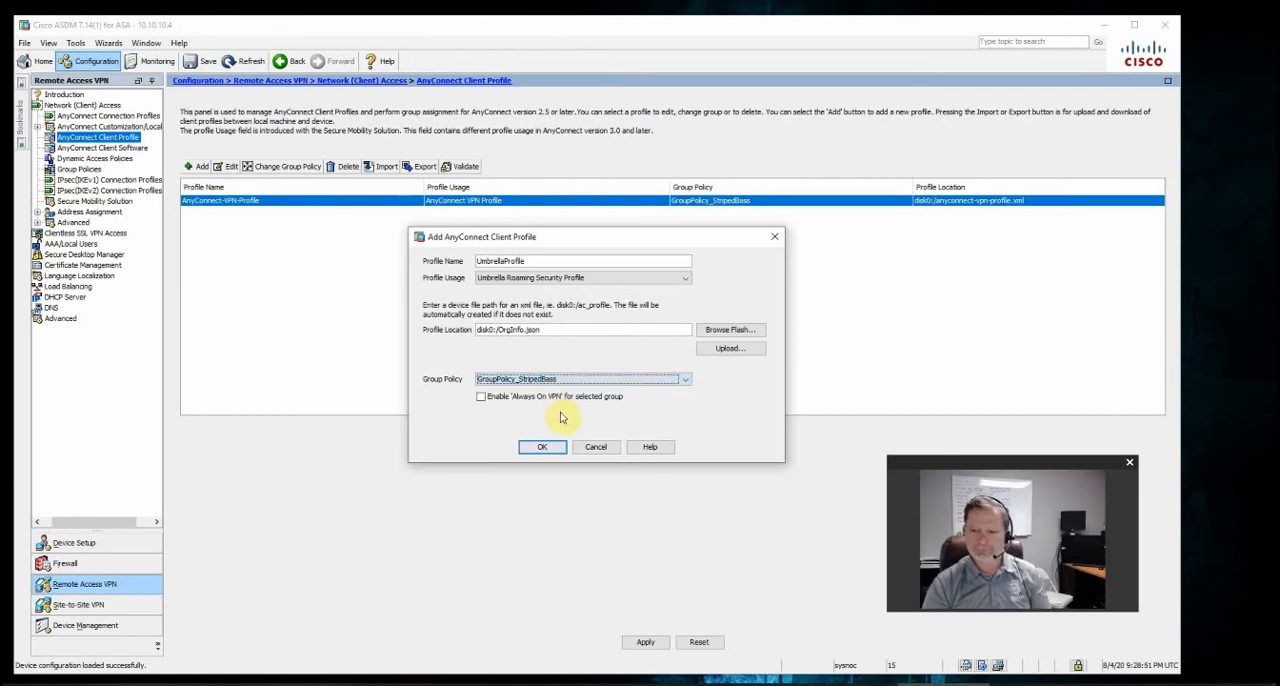
{"action": "left_click", "coordinate": [553, 448]}
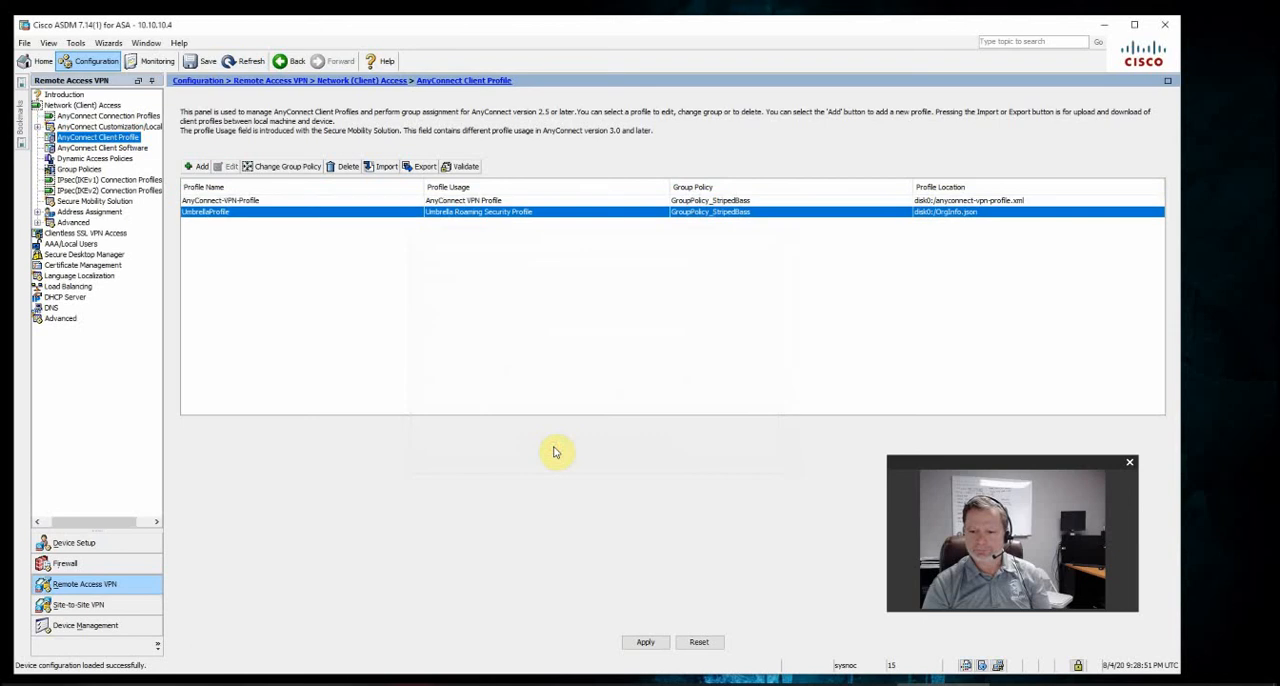
{"action": "left_click", "coordinate": [645, 642]}
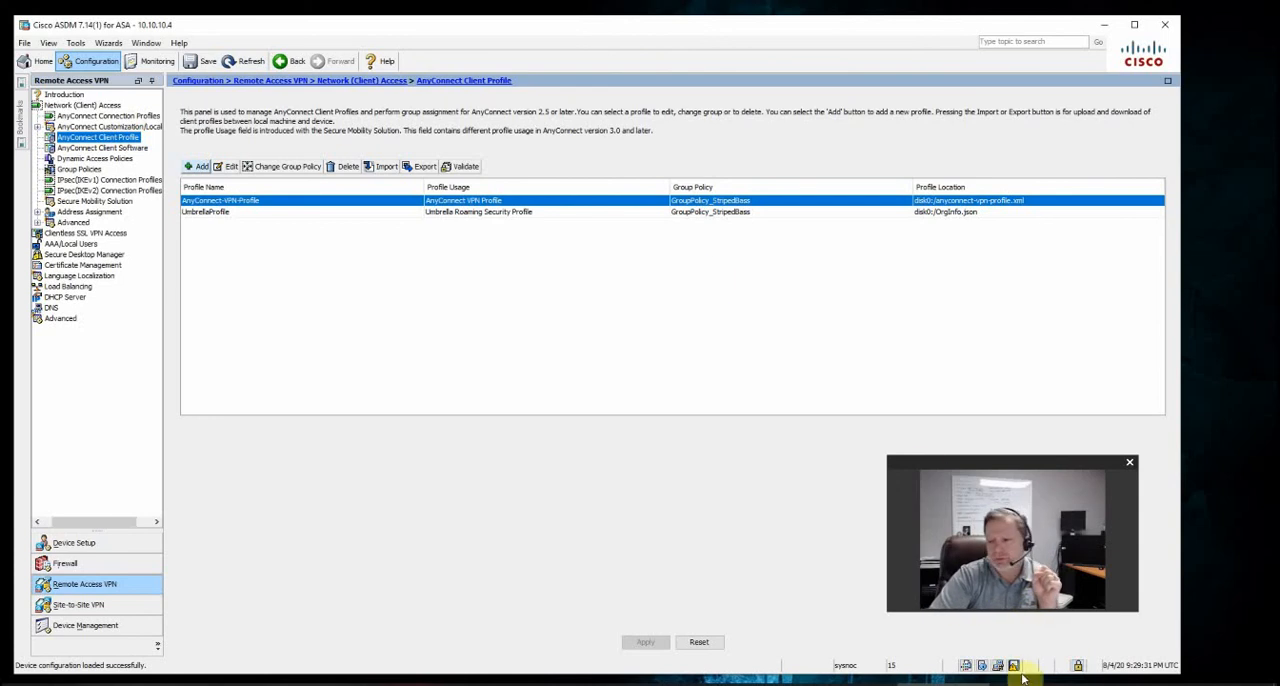
Switch to the Cisco AnyConnect Secure Mobility Client and start connecting to vpn.lab.com, accepting the untrusted server certificate
{"action": "left_click", "coordinate": [1127, 685]}
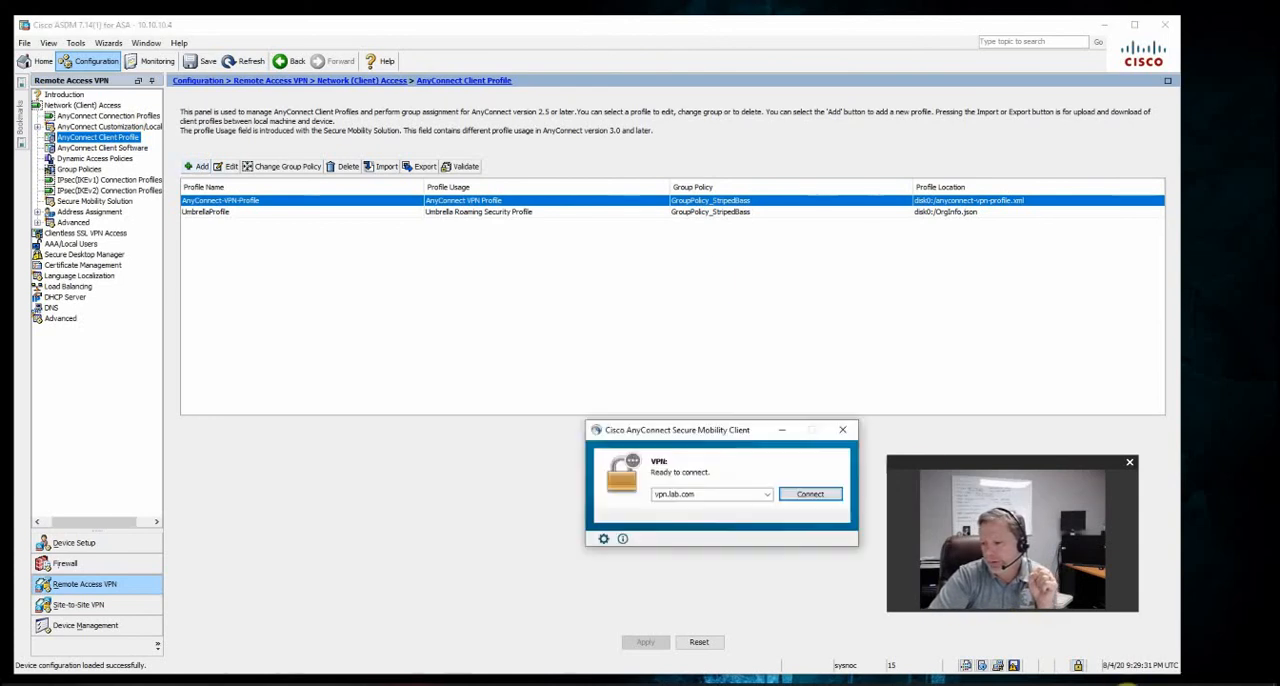
{"action": "left_click_drag", "start_coordinate": [680, 440], "coordinate": [456, 308]}
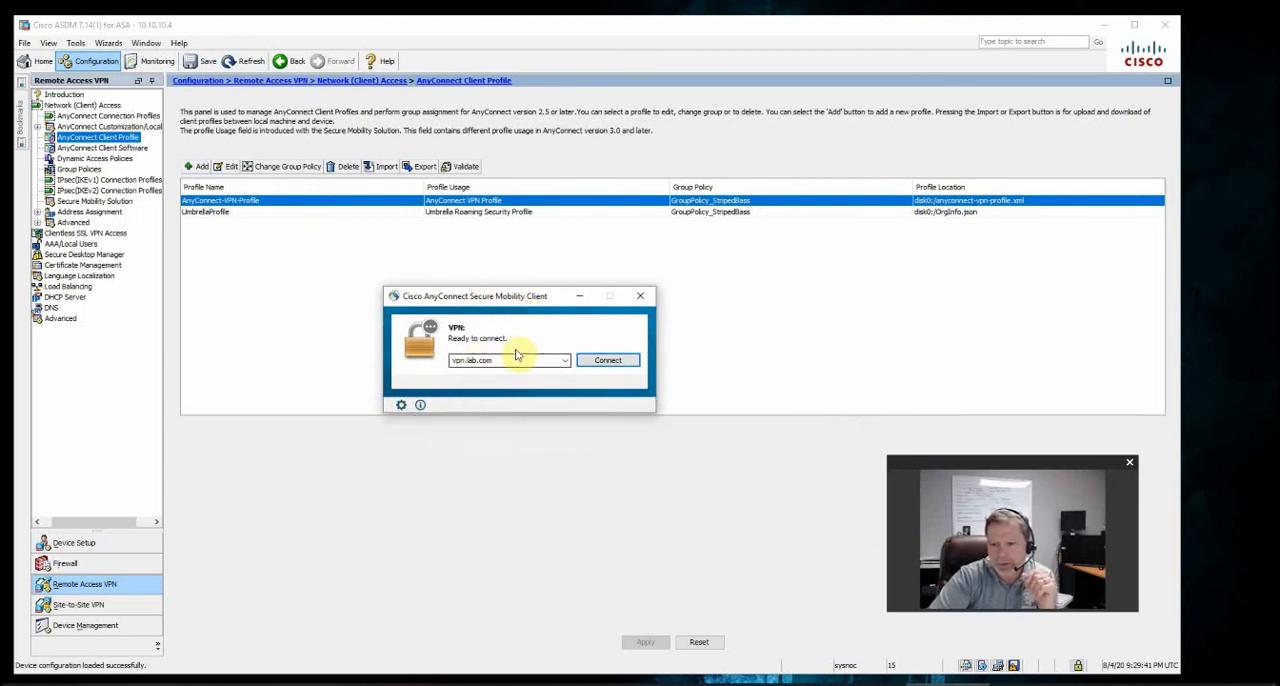
{"action": "left_click", "coordinate": [603, 362]}
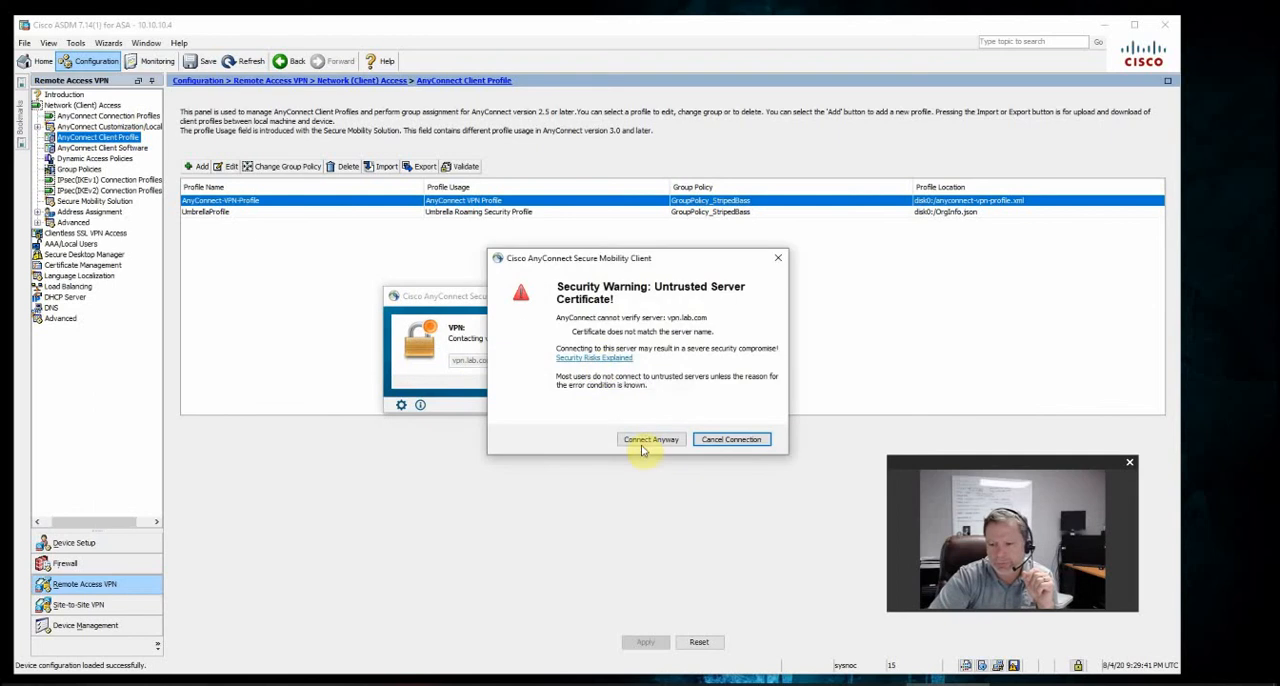
{"action": "left_click_drag", "start_coordinate": [658, 266], "coordinate": [756, 246]}
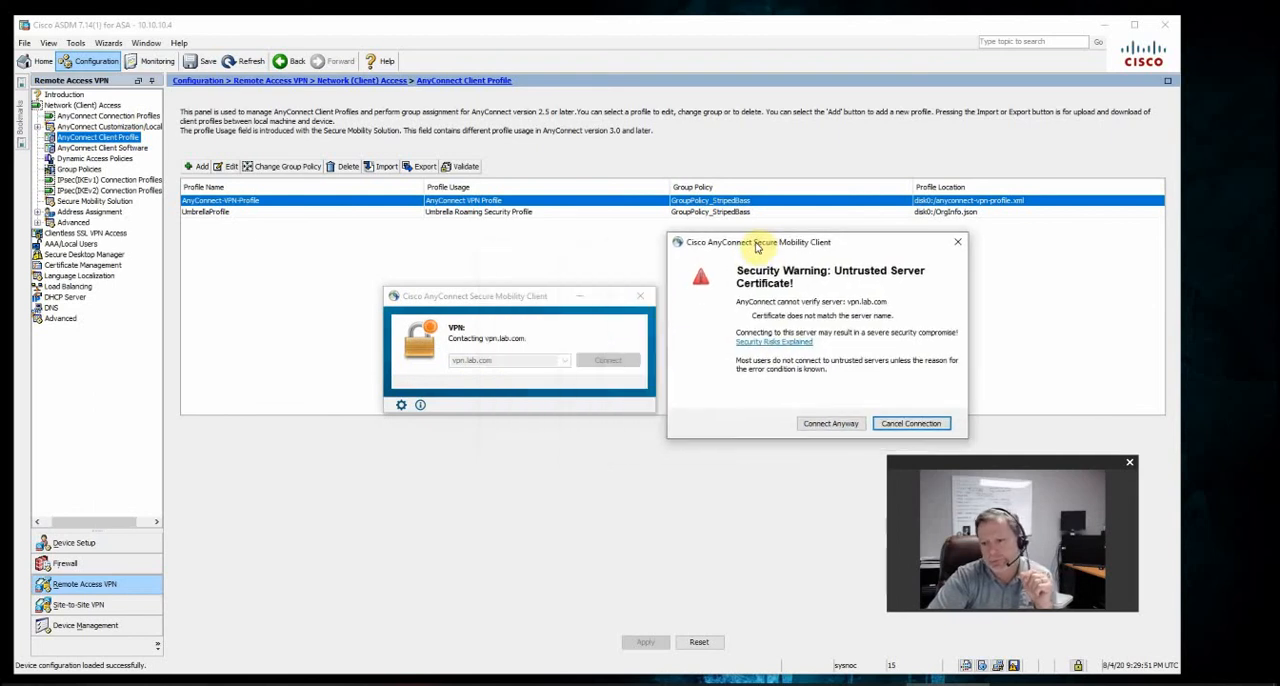
{"action": "left_click", "coordinate": [840, 425]}
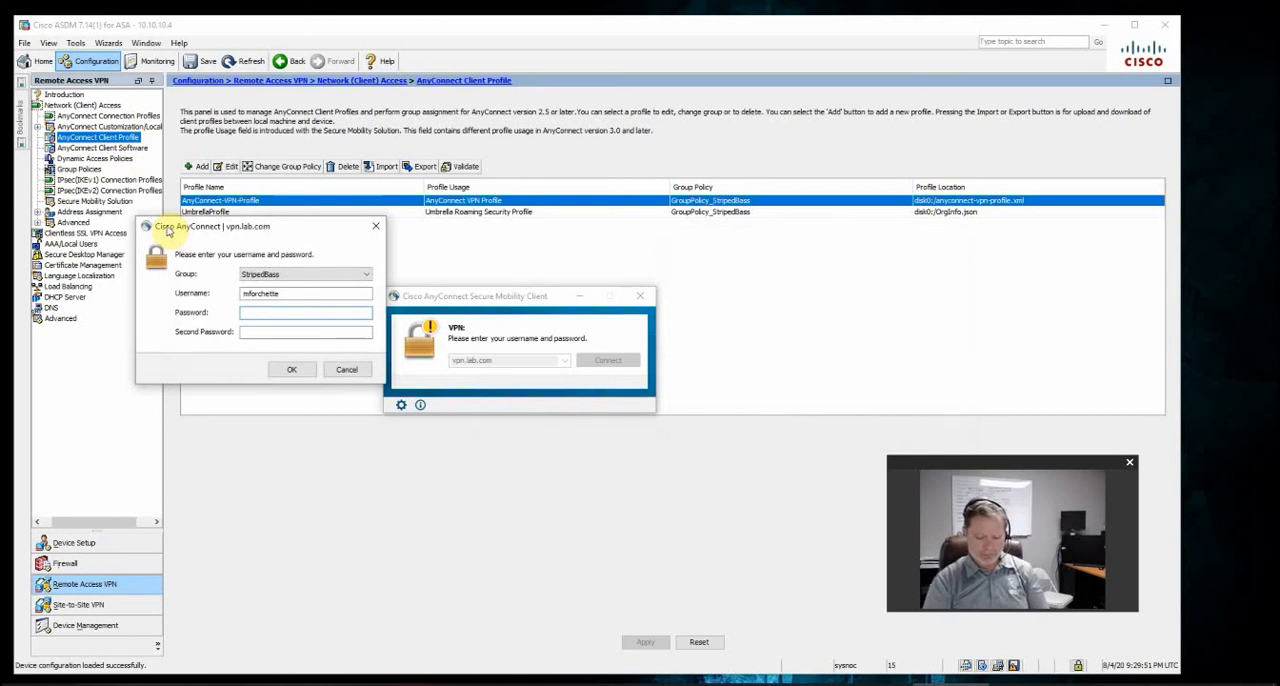
Log in to the StripedBass VPN group with the password and second password, accepting the downloader's untrusted certificate
{"action": "type", "text": "**"}
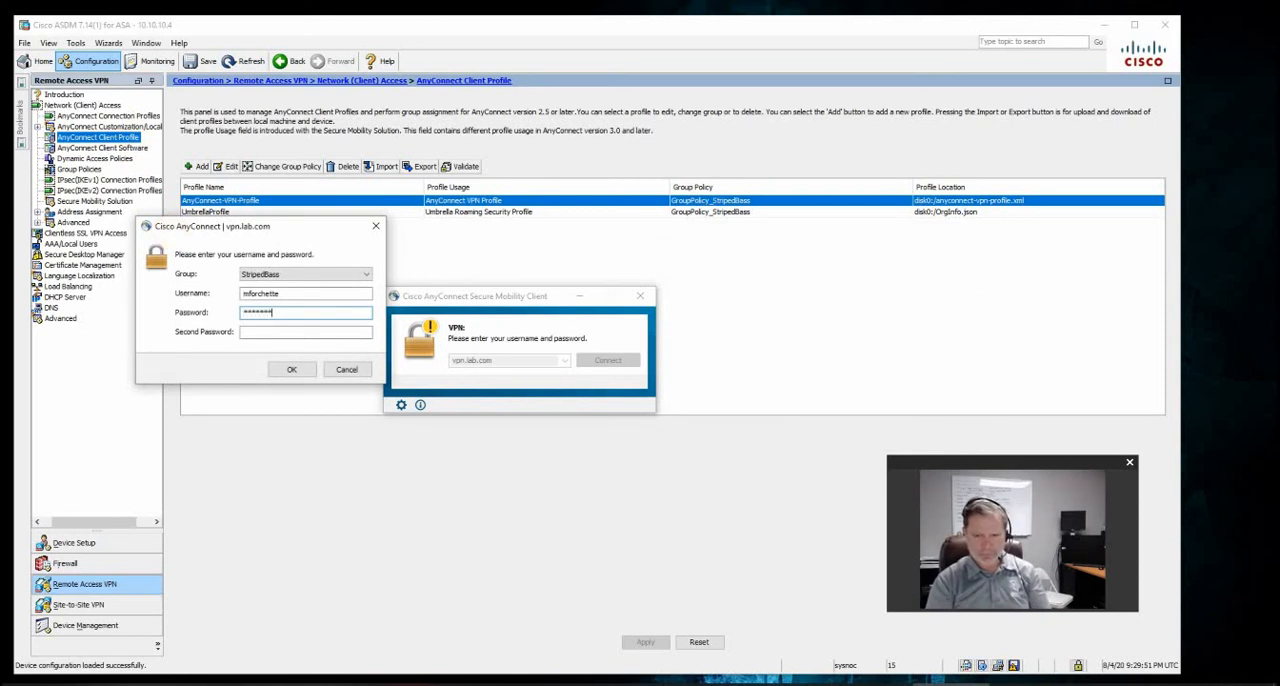
{"action": "type", "text": "**"}
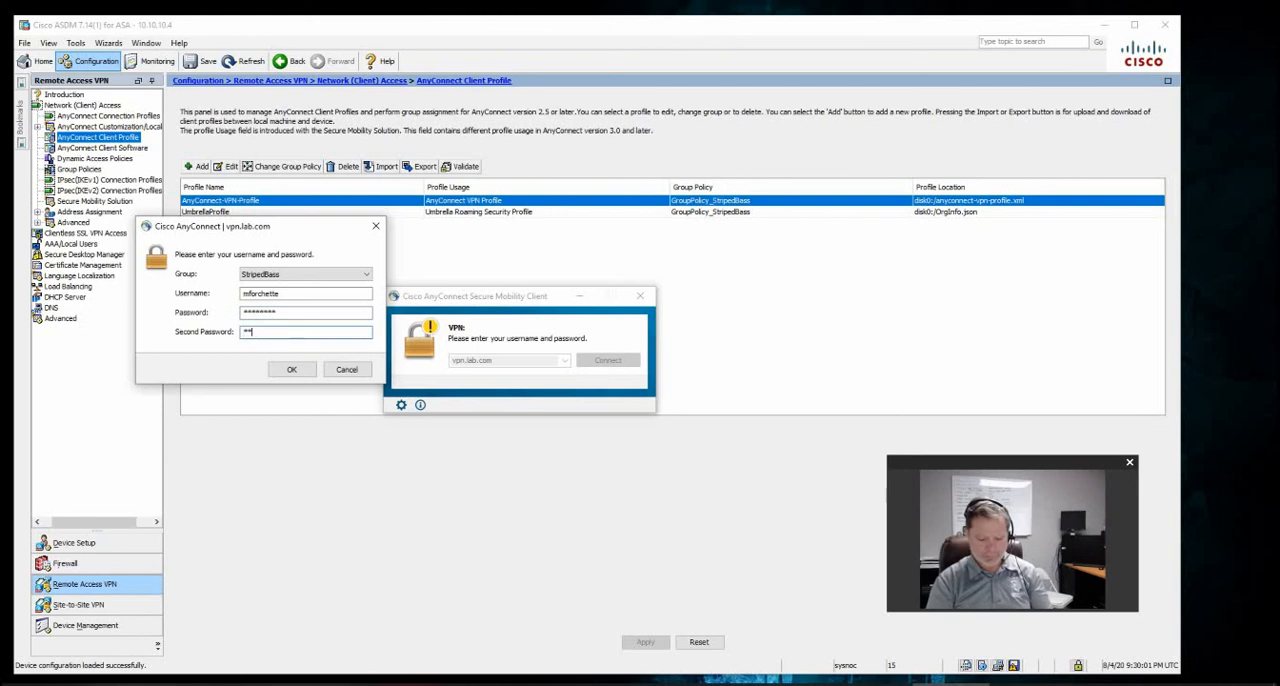
{"action": "type", "text": "**"}
{"action": "key", "text": "Return"}
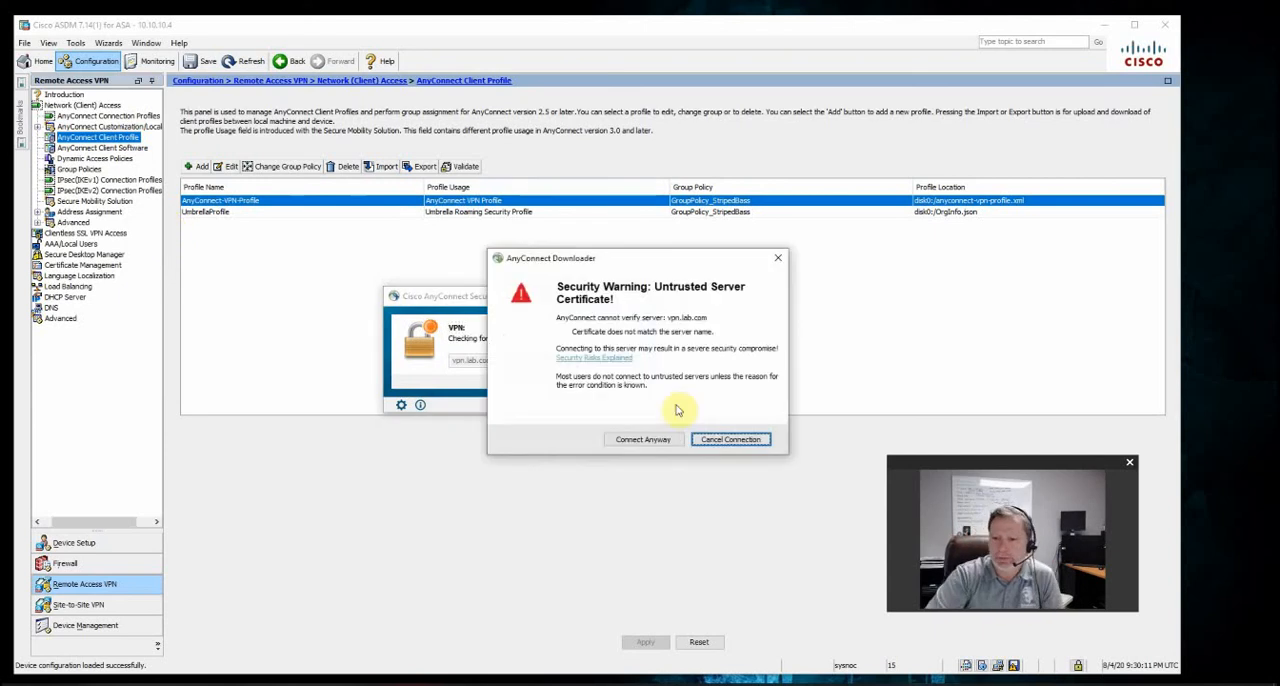
{"action": "left_click", "coordinate": [655, 441]}
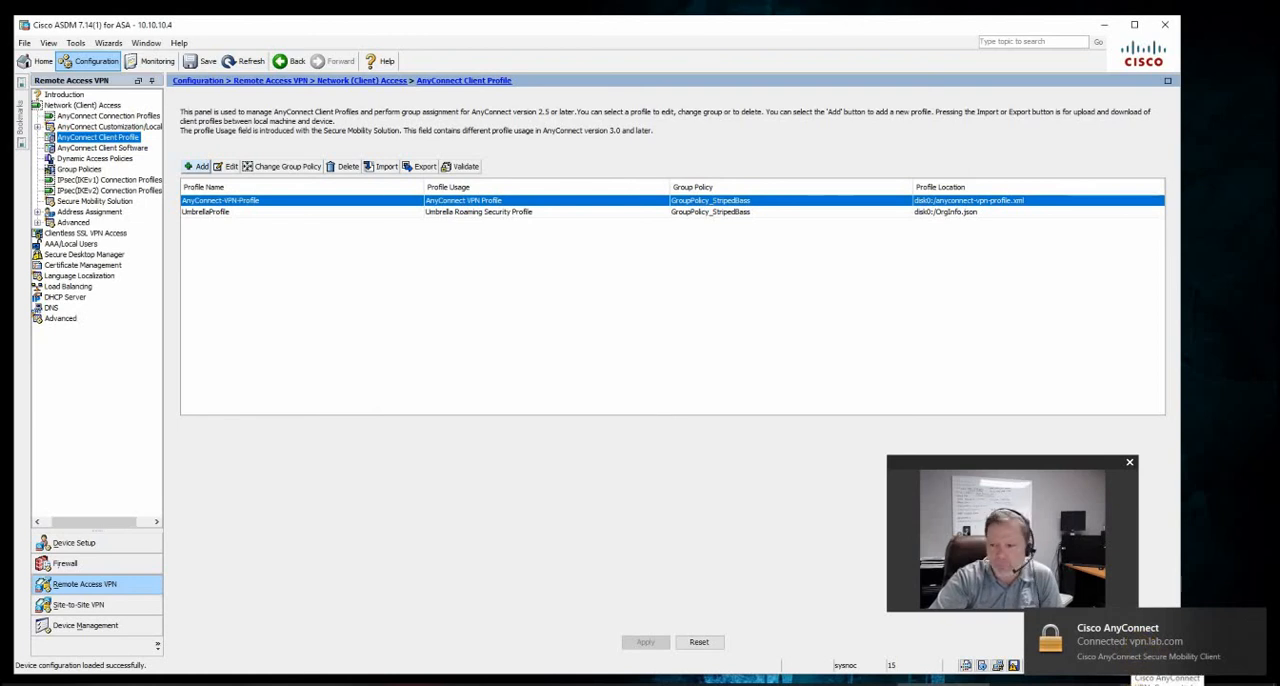
Disconnect the VPN session from vpn.lab.com and close the AnyConnect client window
{"action": "left_click", "coordinate": [1130, 636]}
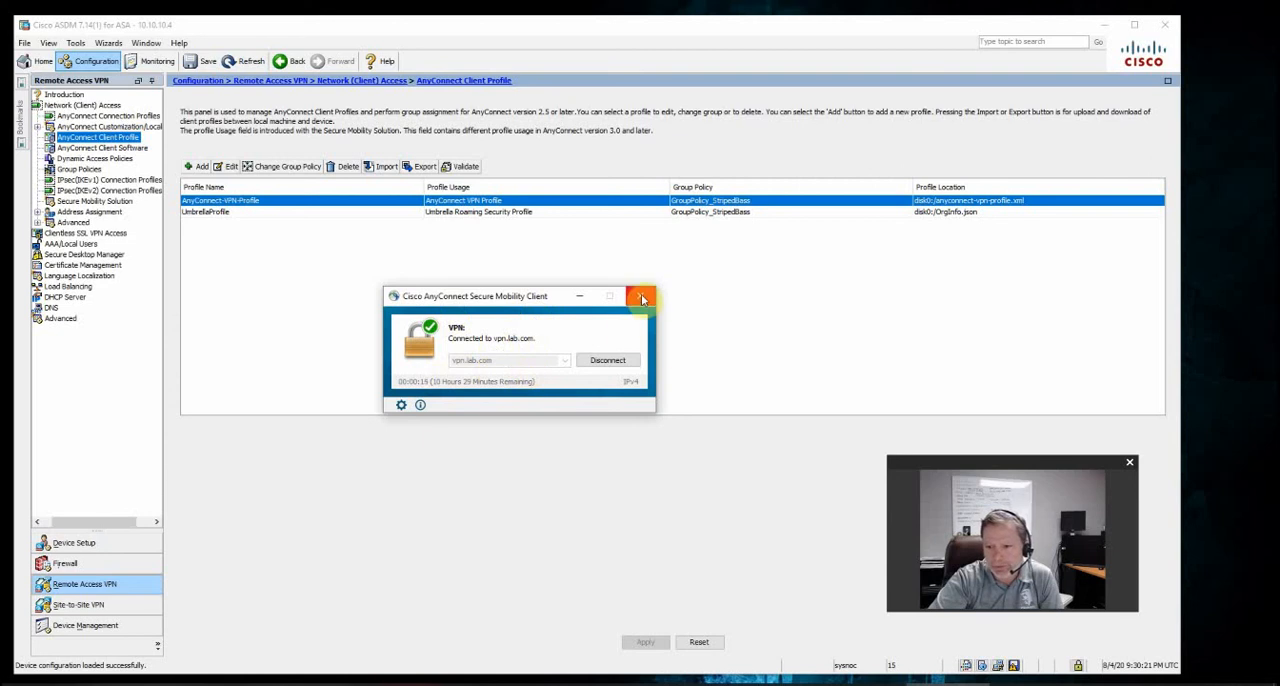
{"action": "left_click", "coordinate": [588, 362]}
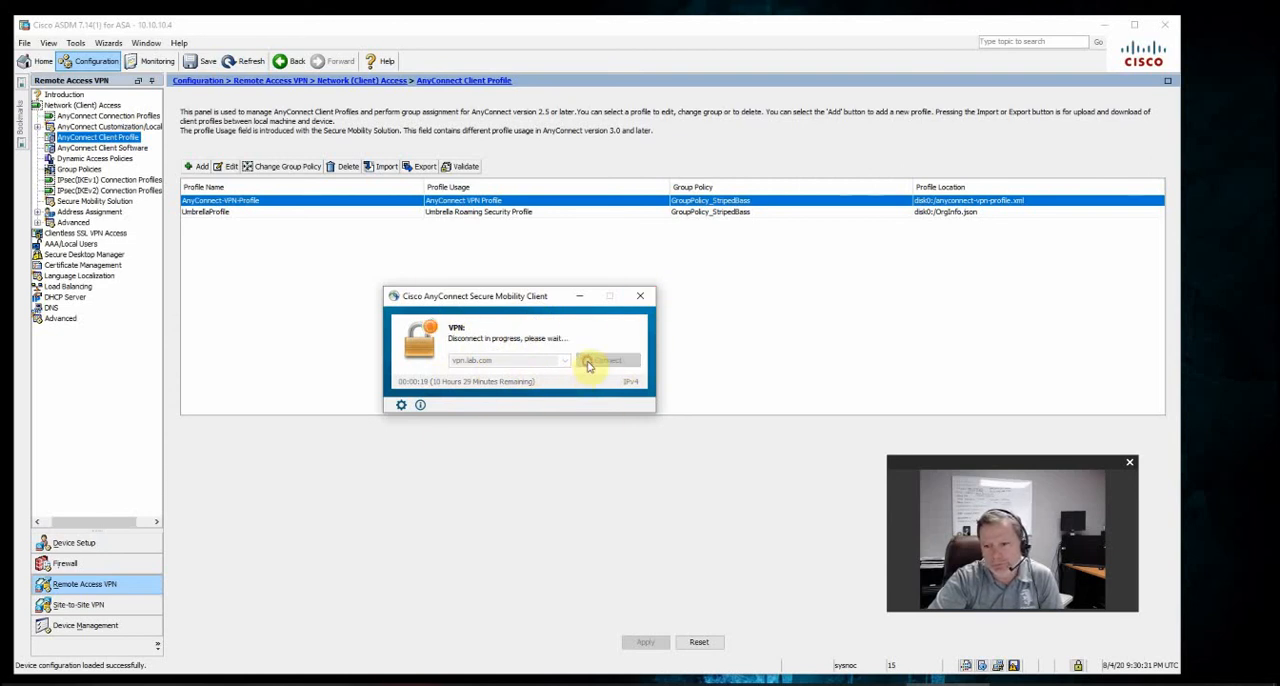
{"action": "left_click", "coordinate": [645, 298]}
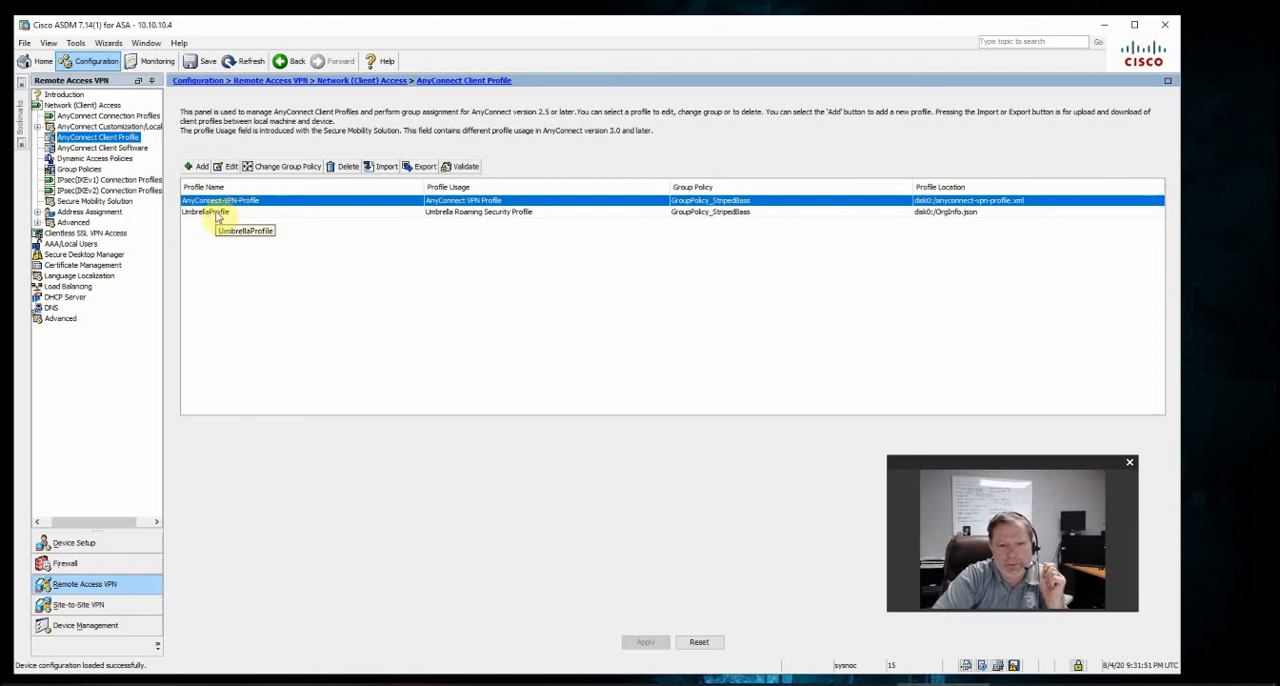
Open the advanced AnyConnect Client settings of GroupPolicy_StripedBass and select UmbrellaProfile among the client profiles to download
{"action": "left_click", "coordinate": [82, 170]}
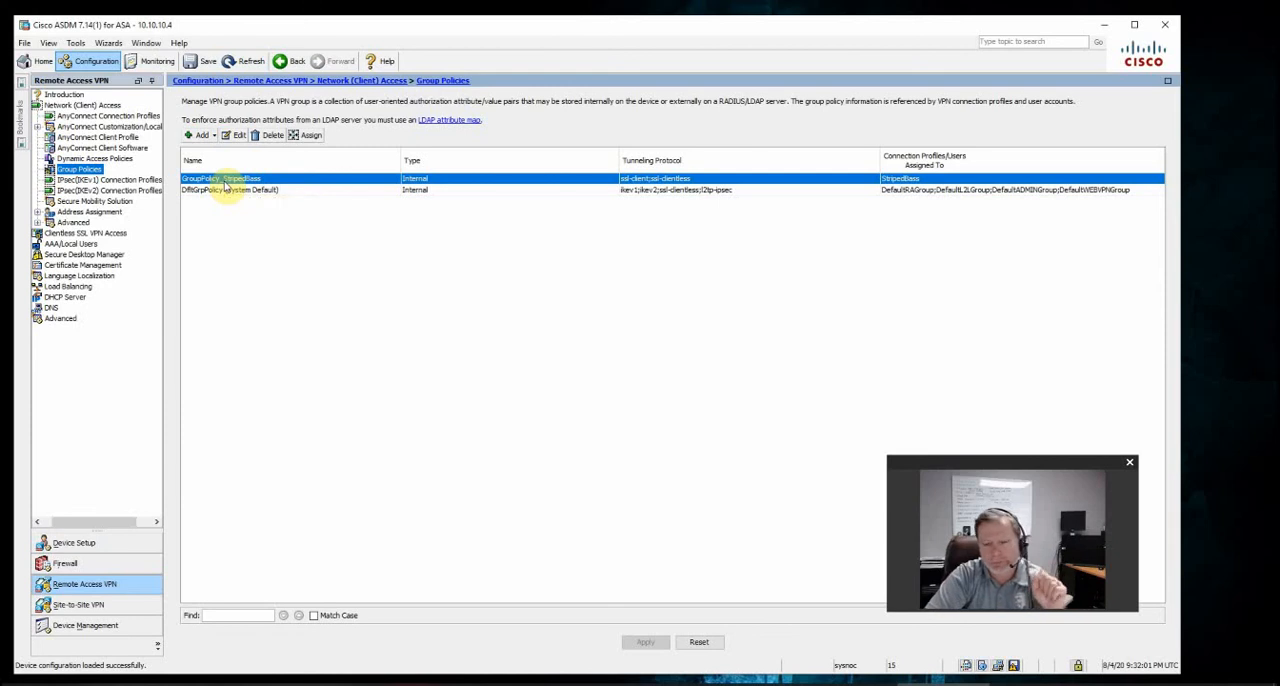
{"action": "double_click", "coordinate": [226, 184]}
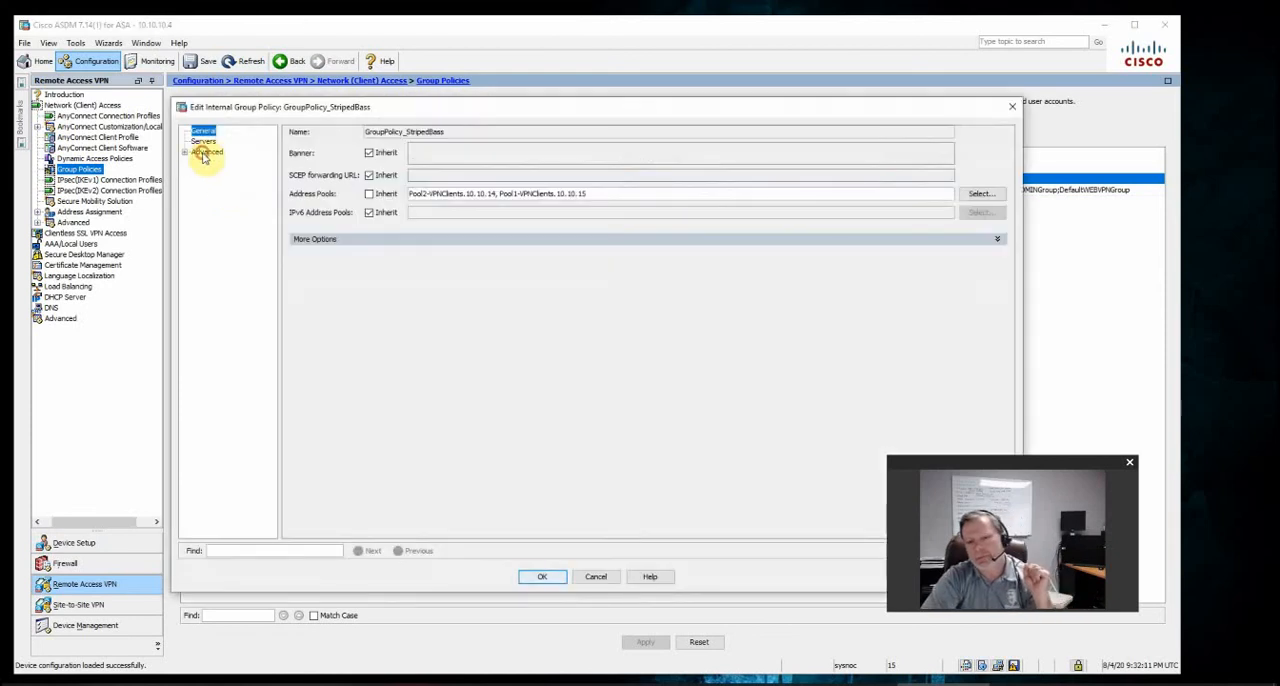
{"action": "double_click", "coordinate": [205, 152]}
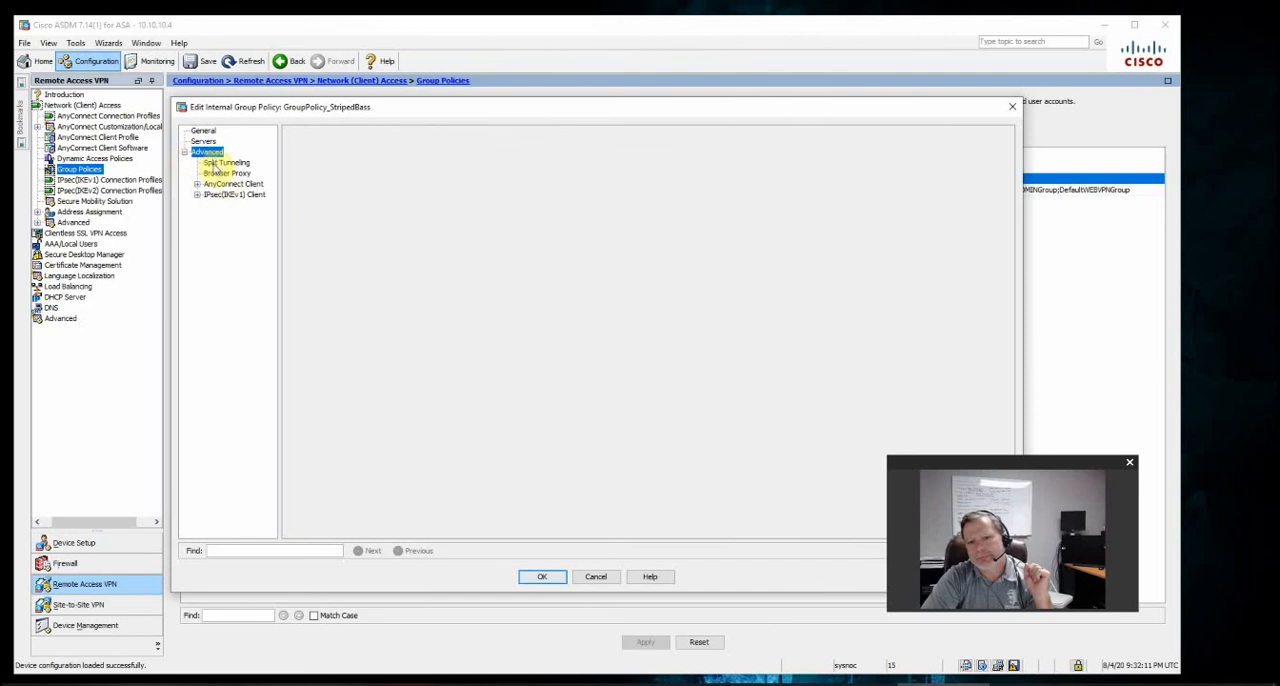
{"action": "left_click", "coordinate": [249, 185]}
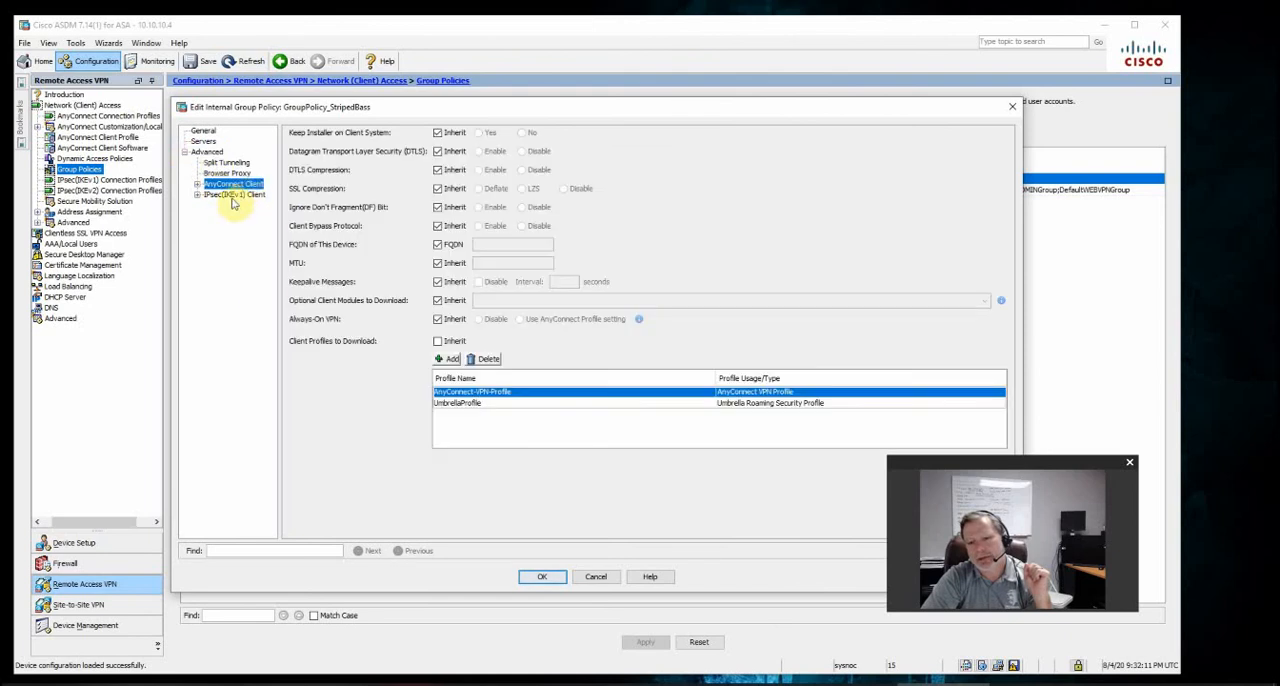
{"action": "left_click", "coordinate": [456, 404]}
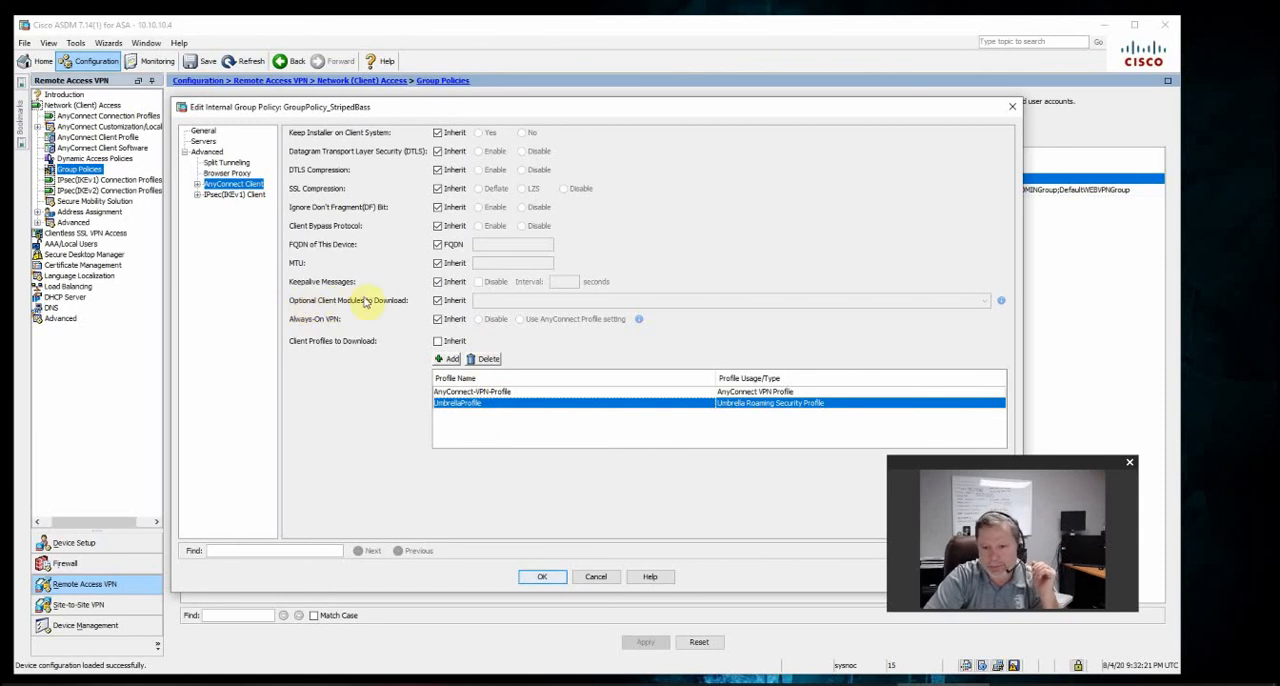
Turn off inheritance for the optional client modules to download and choose AnyConnect Umbrella Roaming Security
{"action": "left_click", "coordinate": [437, 301]}
{"action": "left_click", "coordinate": [985, 300]}
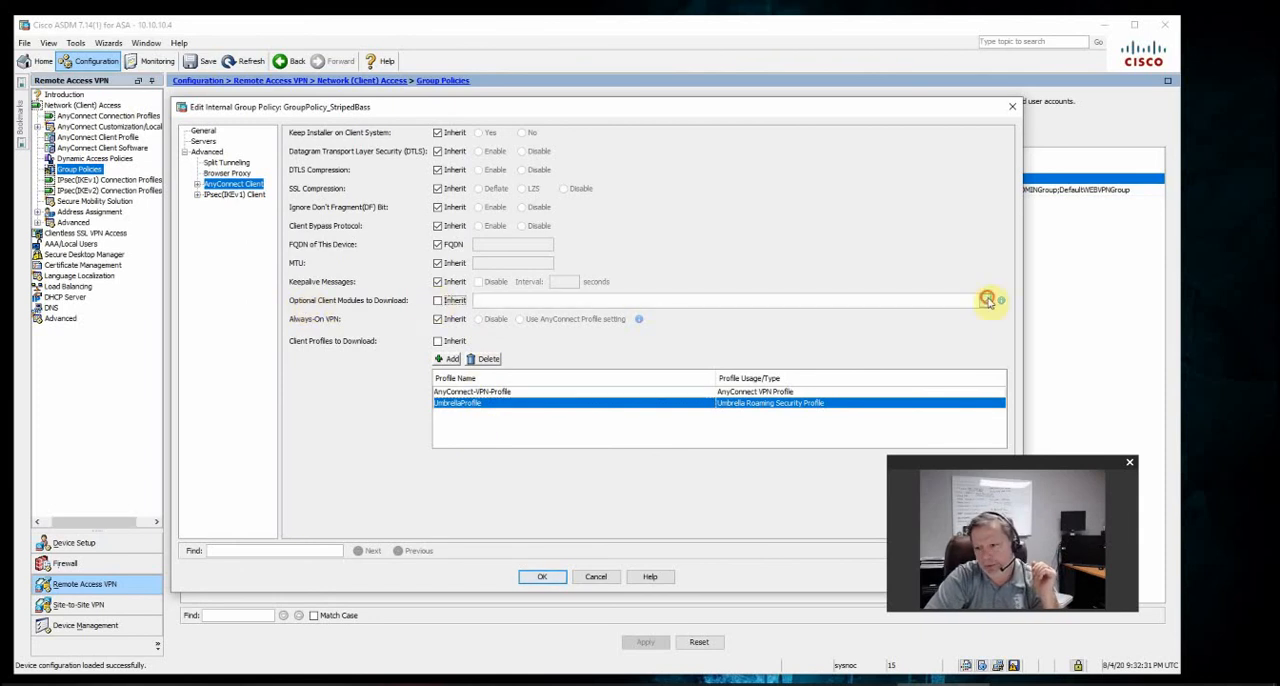
{"action": "left_click", "coordinate": [659, 345]}
{"action": "scroll", "coordinate": [659, 347], "scroll_direction": "down", "scroll_amount": 1}
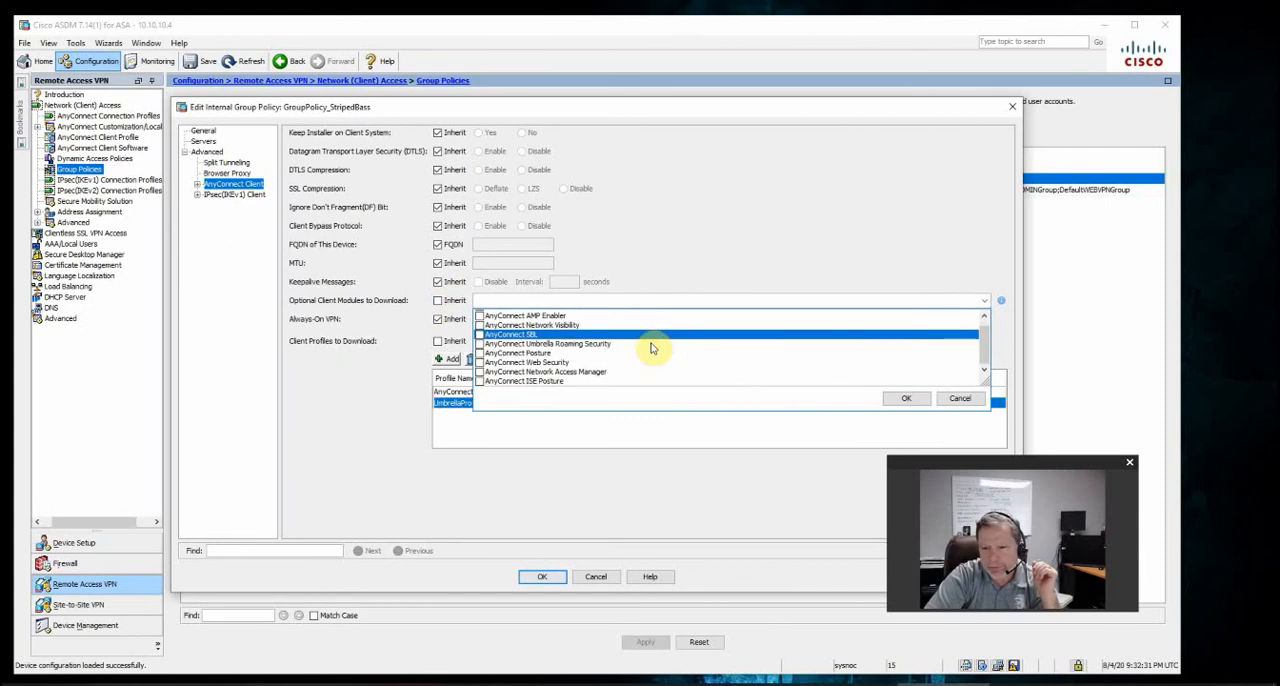
{"action": "left_click", "coordinate": [480, 344]}
{"action": "left_click", "coordinate": [921, 398]}
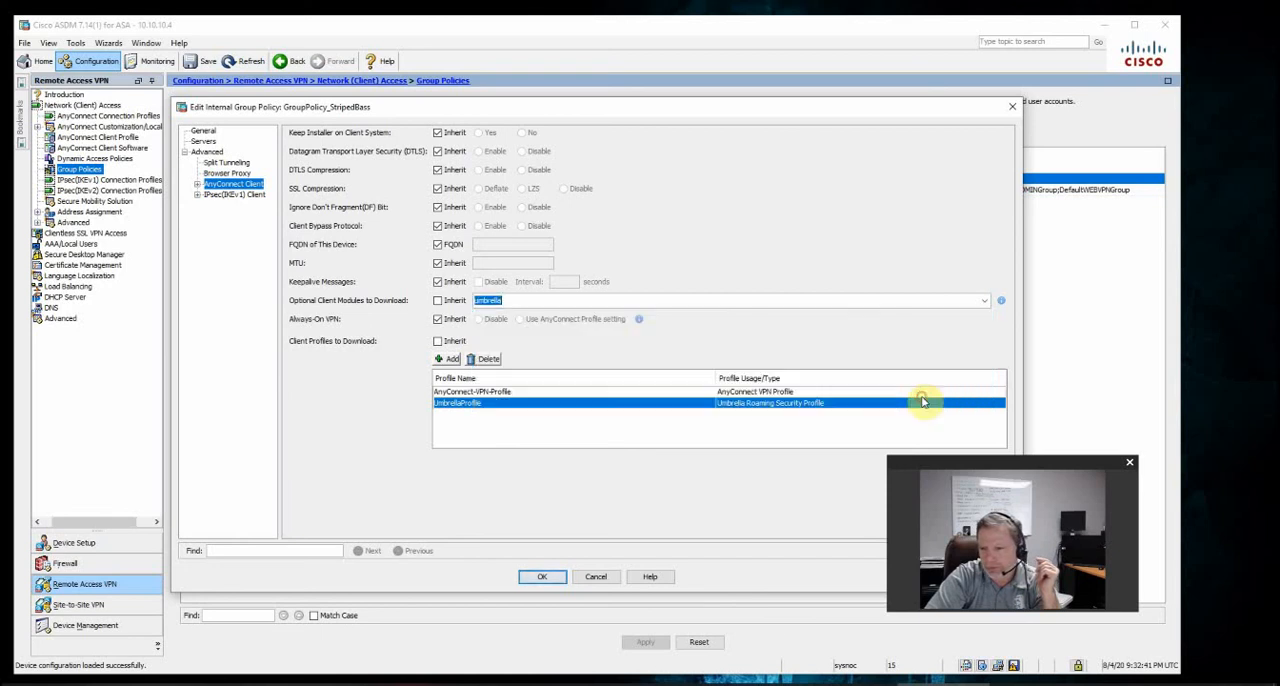
Confirm the group policy changes, apply them to the ASA and save the configuration
{"action": "left_click", "coordinate": [543, 578]}
{"action": "left_click", "coordinate": [640, 643]}
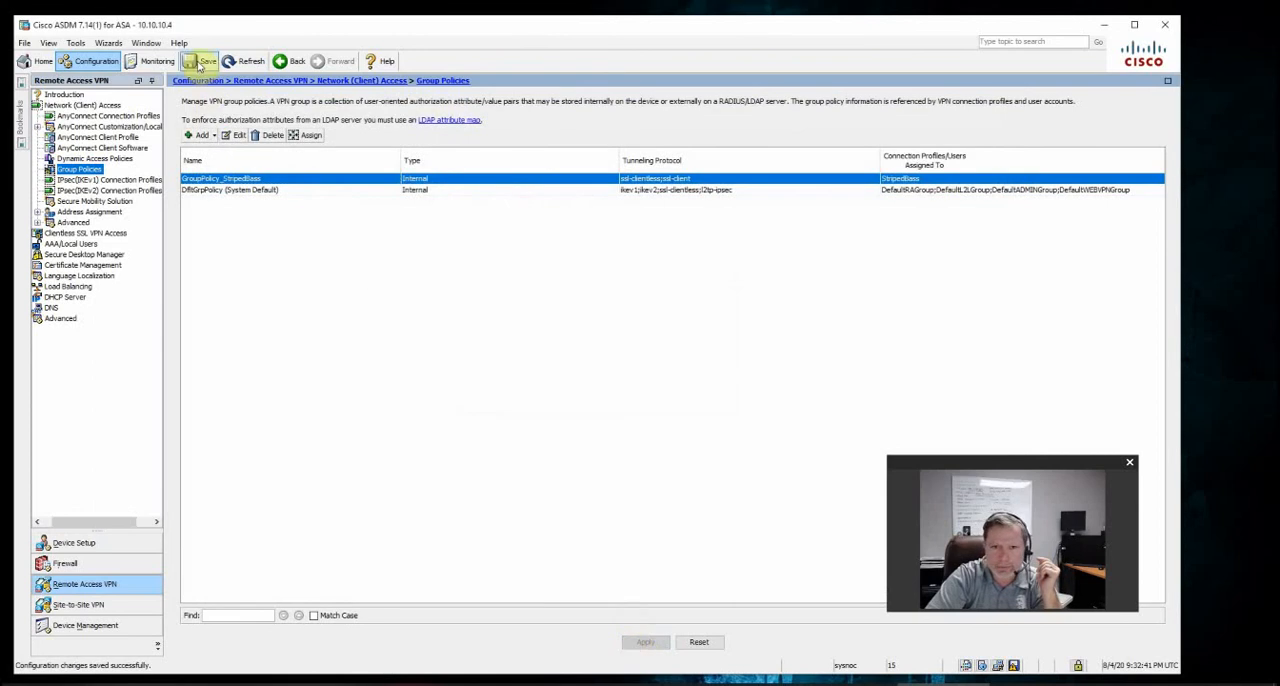
{"action": "left_click", "coordinate": [199, 62]}
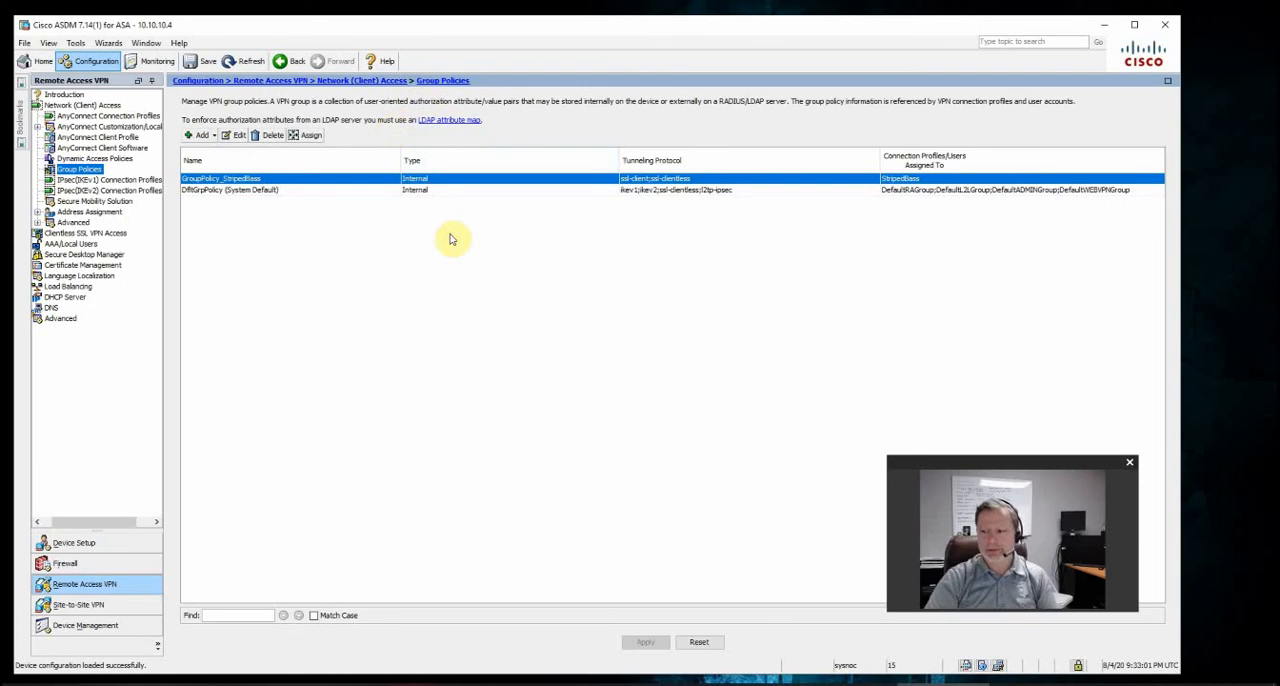
Reopen the AnyConnect client, start a connection to vpn.lab.com and accept the untrusted server certificate
{"action": "left_click", "coordinate": [1141, 685]}
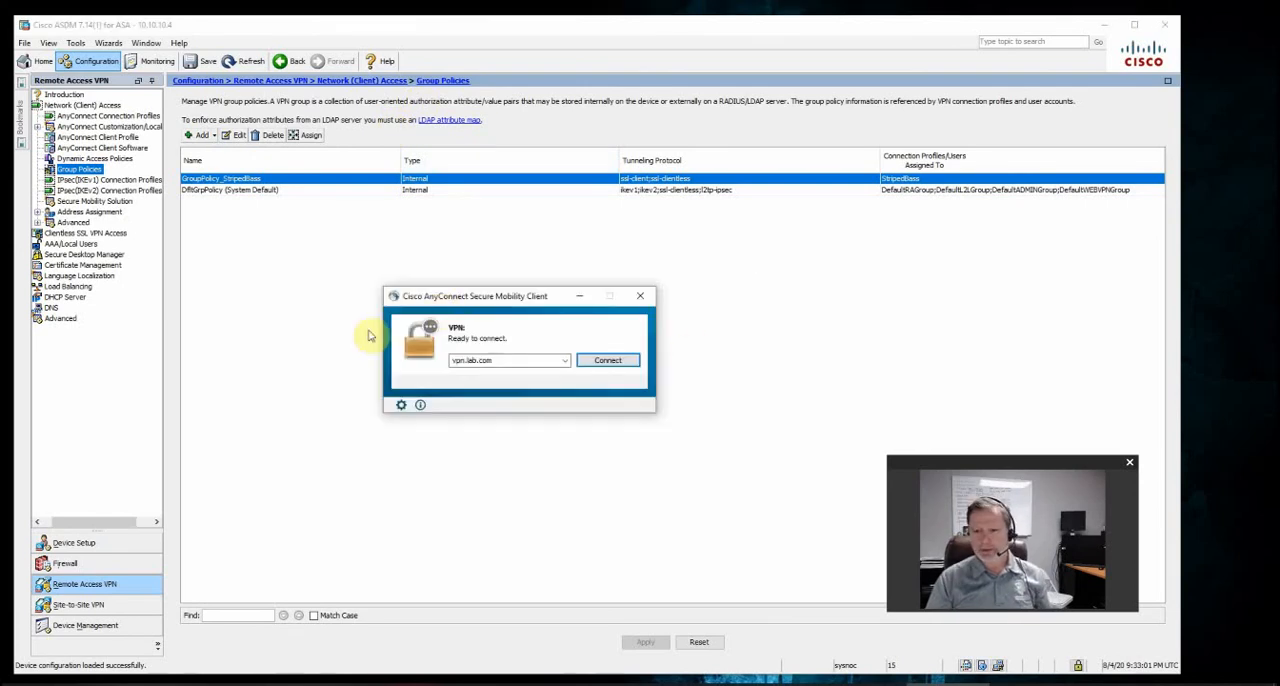
{"action": "left_click", "coordinate": [600, 362]}
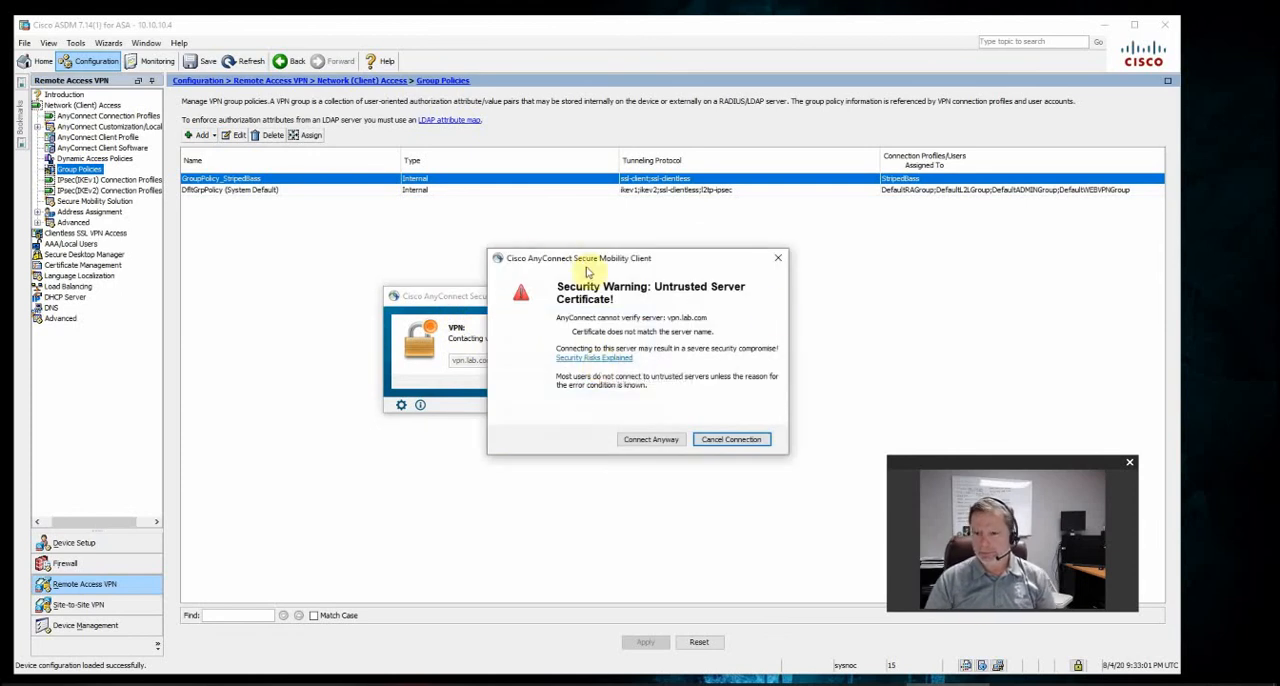
{"action": "left_click_drag", "start_coordinate": [585, 258], "coordinate": [673, 261]}
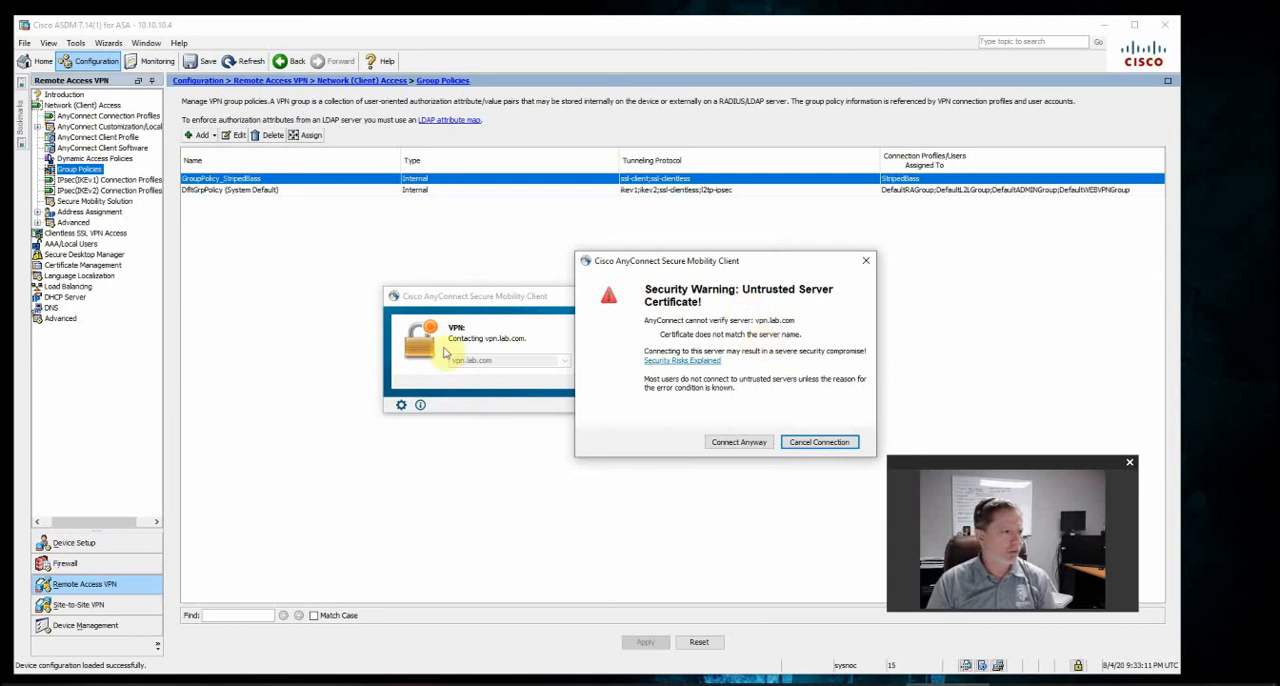
{"action": "left_click", "coordinate": [738, 442]}
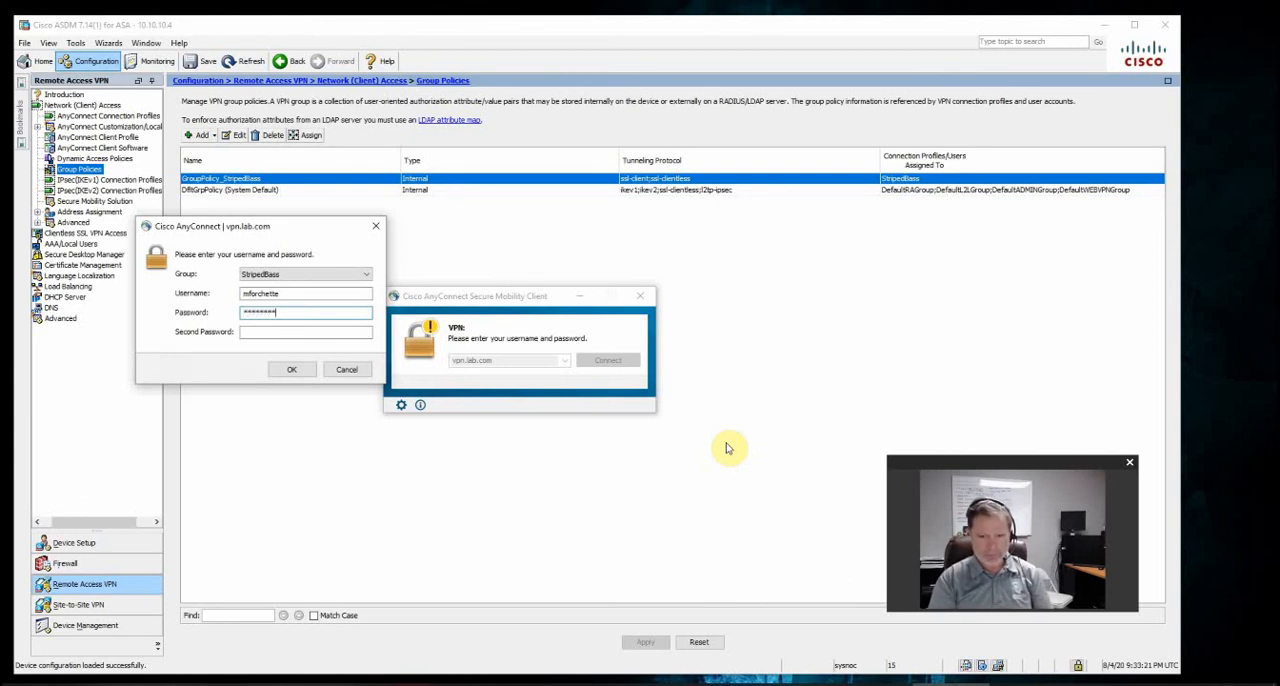
Log in to the StripedBass group with the account password and second password, and allow the downloader to connect despite the untrusted certificate
{"action": "key", "text": "Tab"}
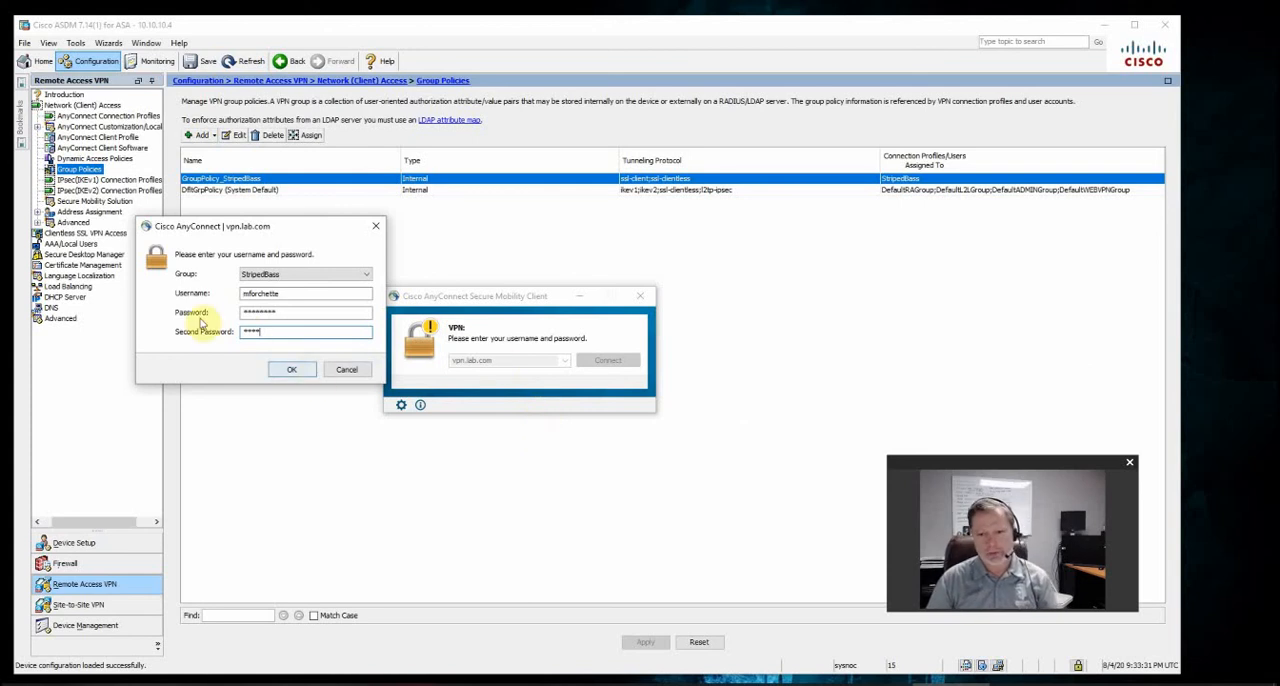
{"action": "left_click", "coordinate": [285, 368]}
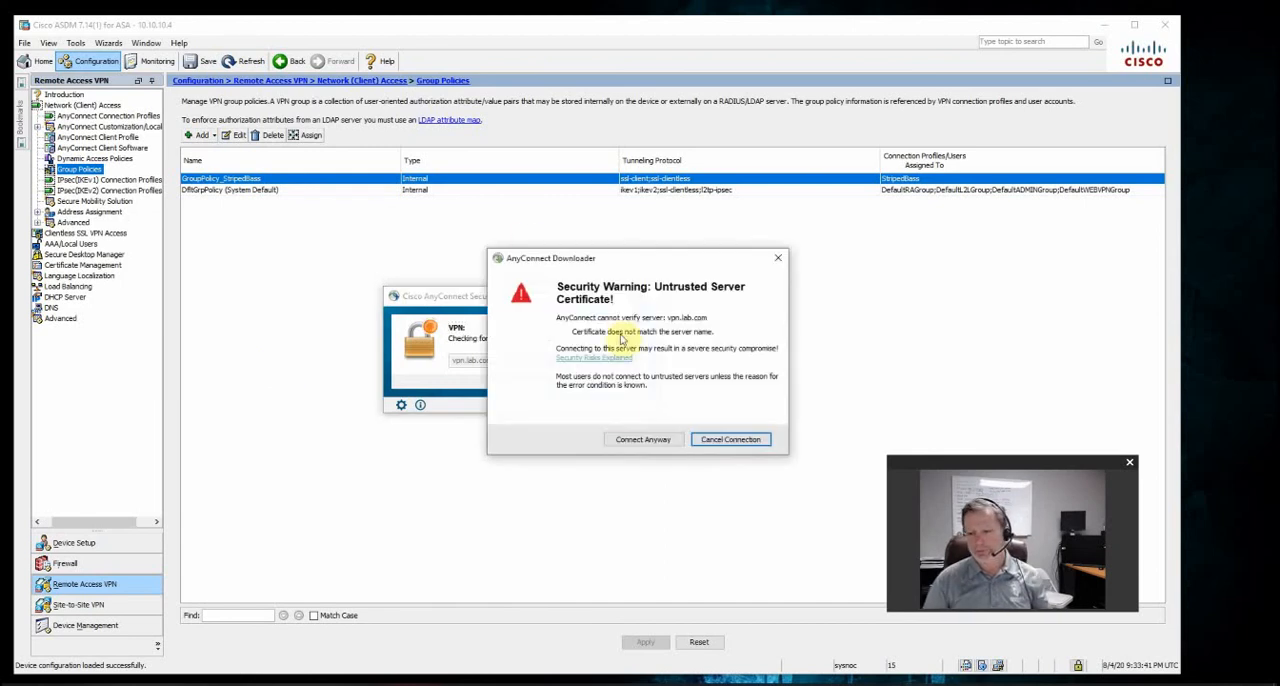
{"action": "left_click", "coordinate": [643, 439]}
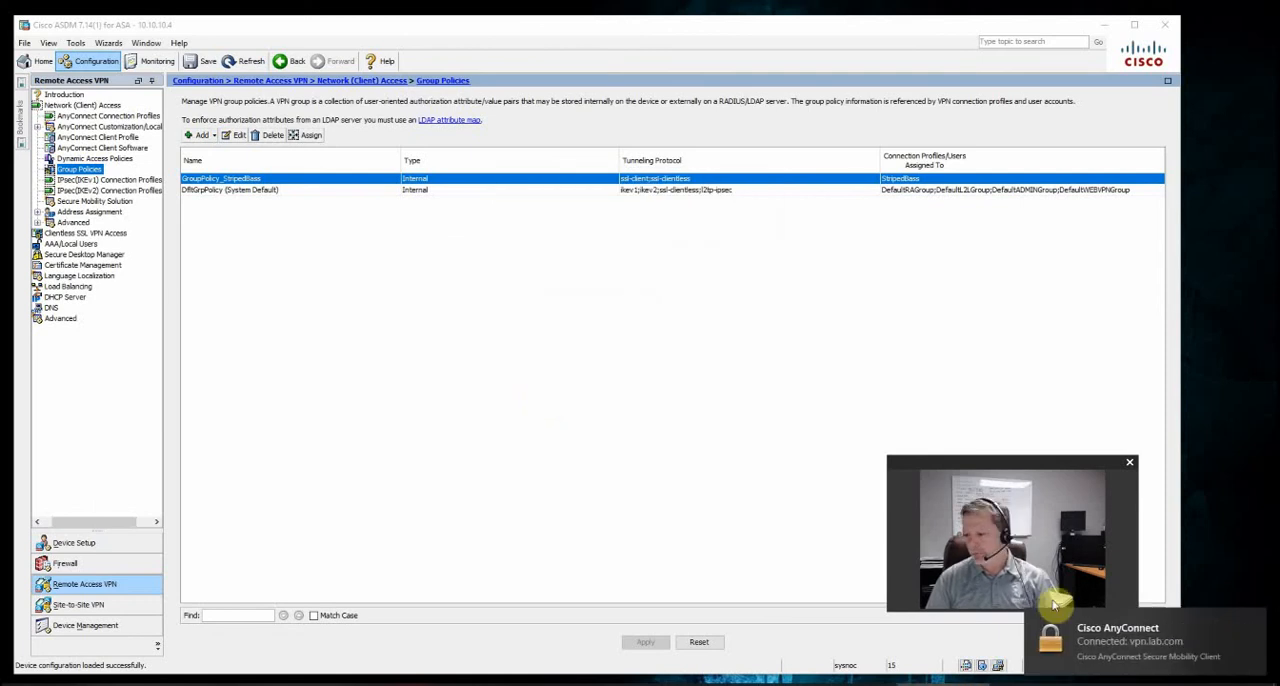
Open the AnyConnect client, disconnect the VPN session from vpn.lab.com and close the client window
{"action": "left_click", "coordinate": [1084, 684]}
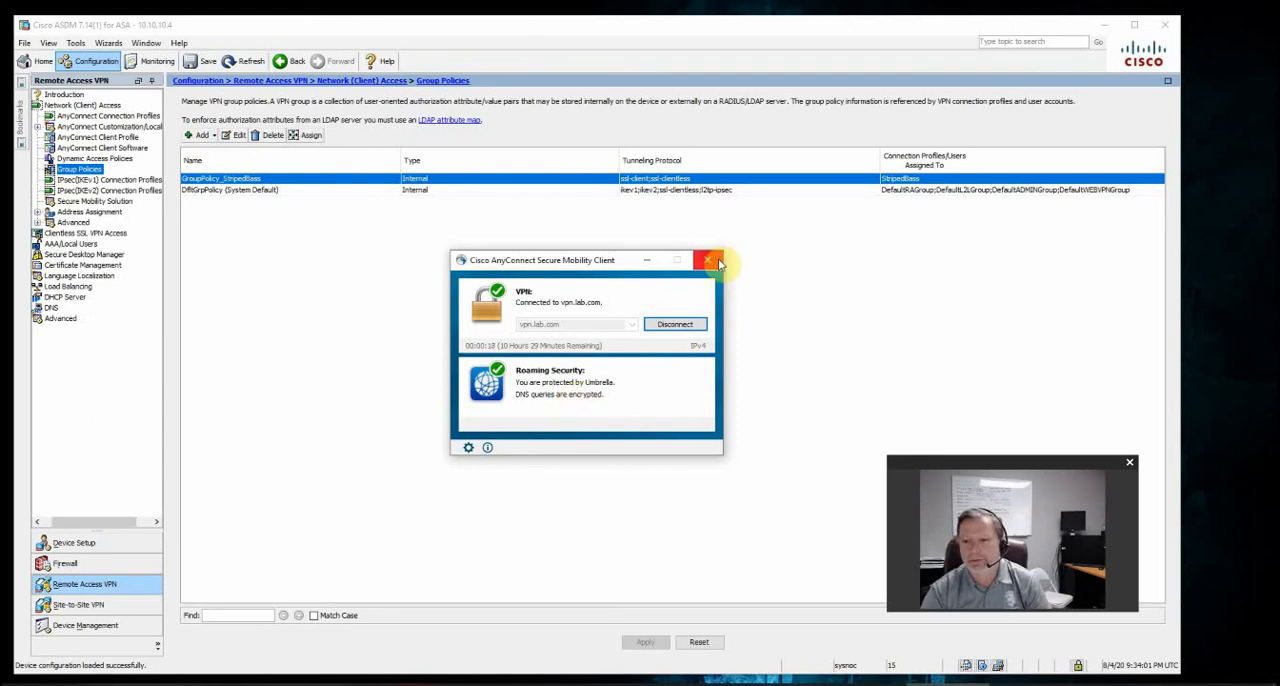
{"action": "left_click", "coordinate": [697, 325]}
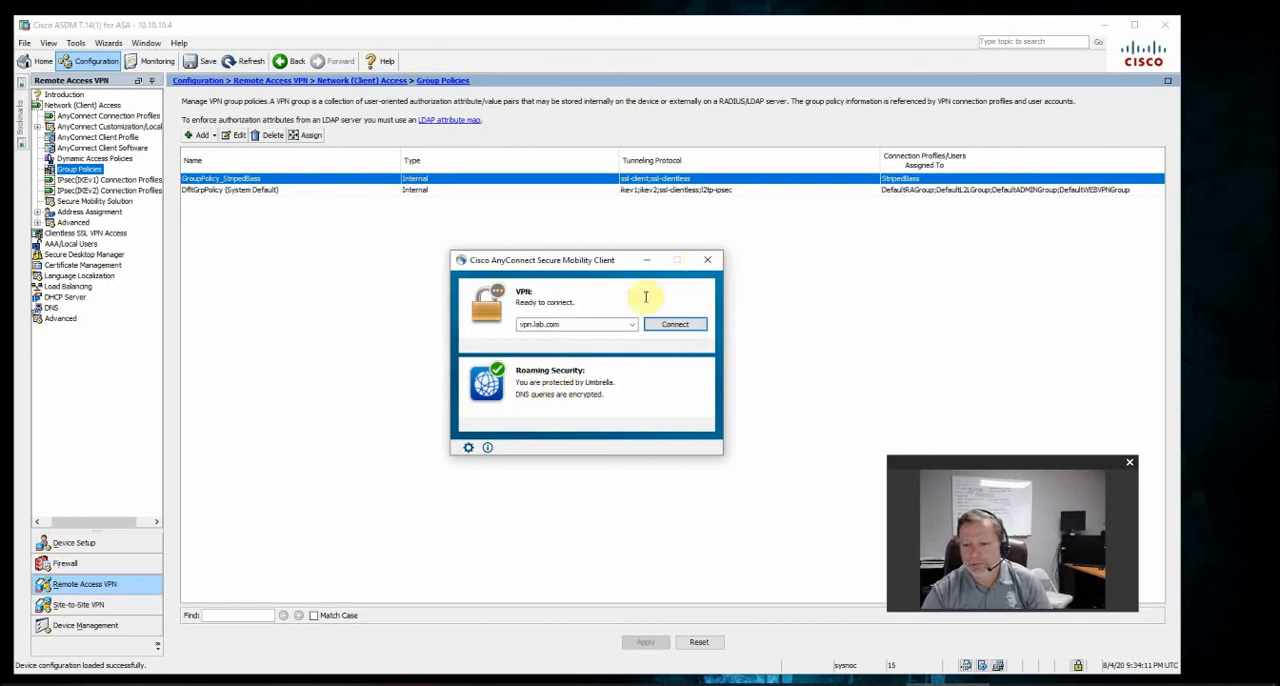
{"action": "left_click", "coordinate": [707, 260]}
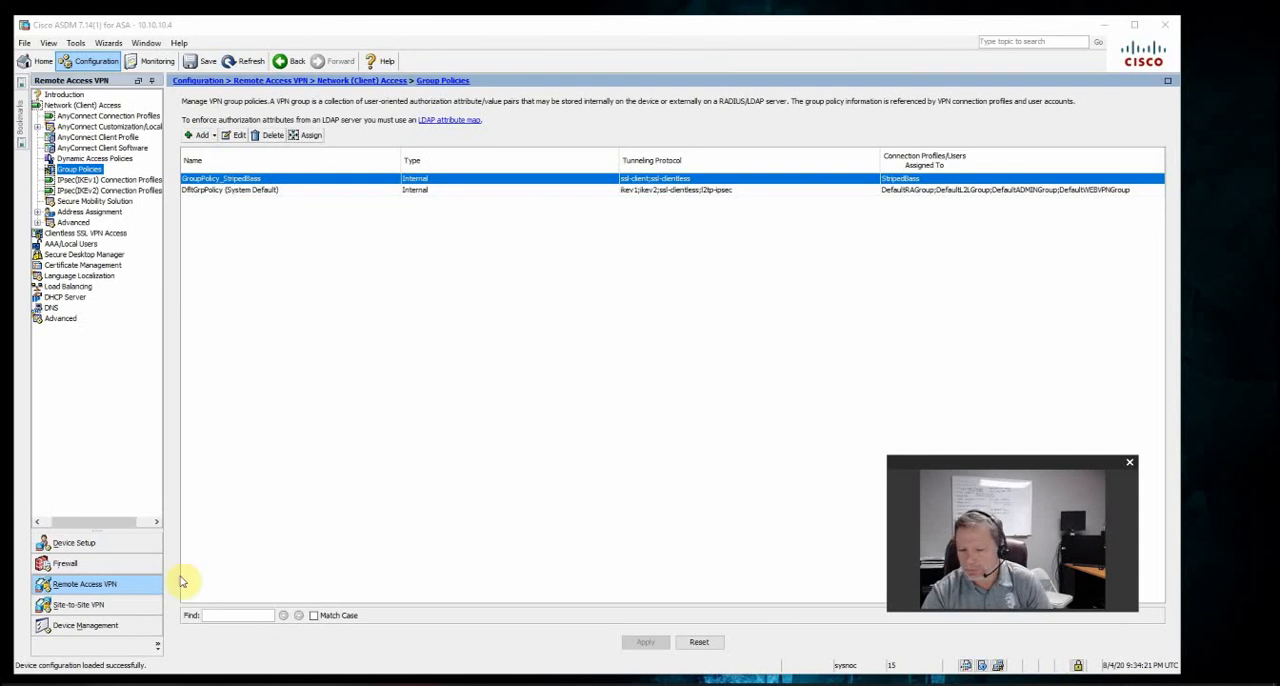
Search Windows for cisco and launch Cisco AnyConnect Secure Mobility Client to check its Roaming Security status
{"action": "key", "text": "super"}
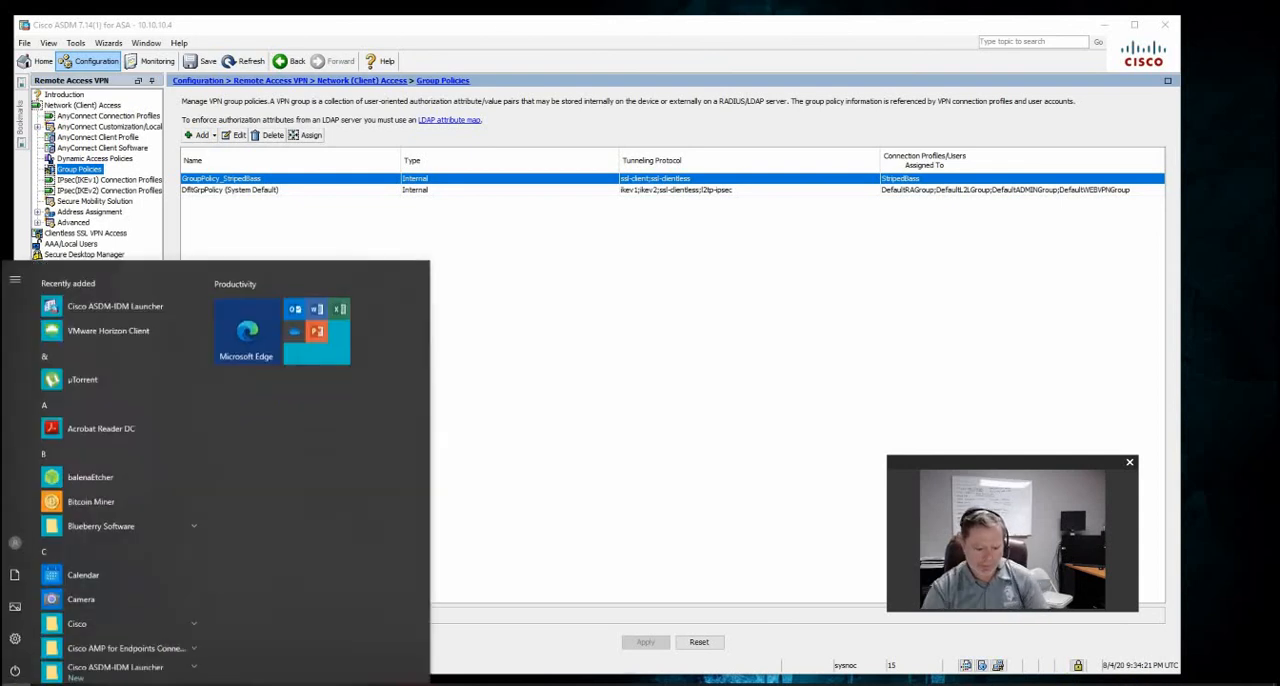
{"action": "type", "text": "cisco"}
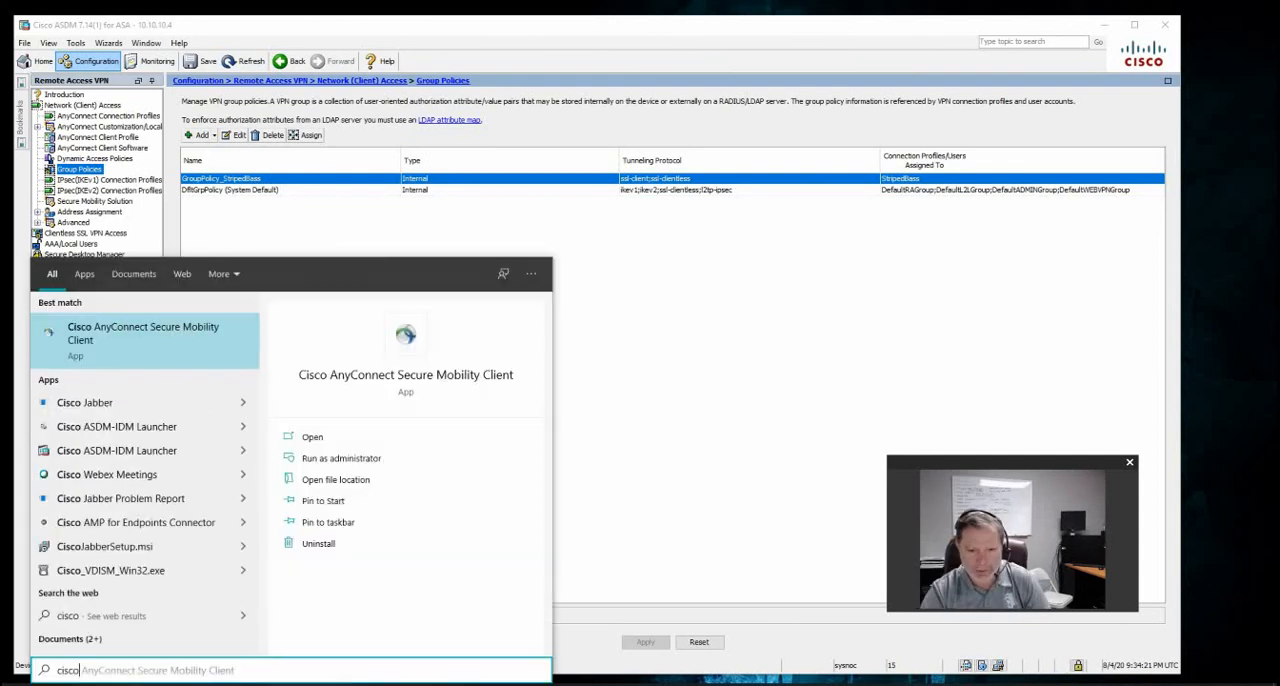
{"action": "left_click", "coordinate": [197, 337]}
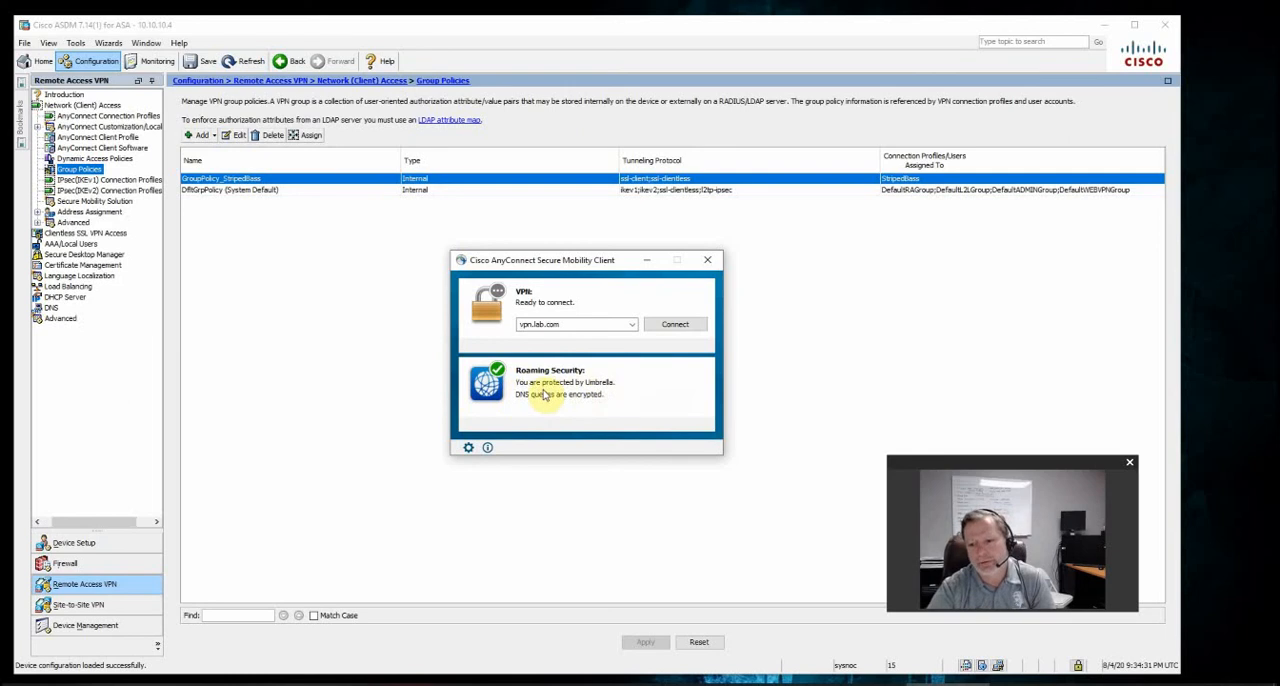
Open the Windows Control Panel and bring up its list of installed programs
{"action": "left_click", "coordinate": [15, 683]}
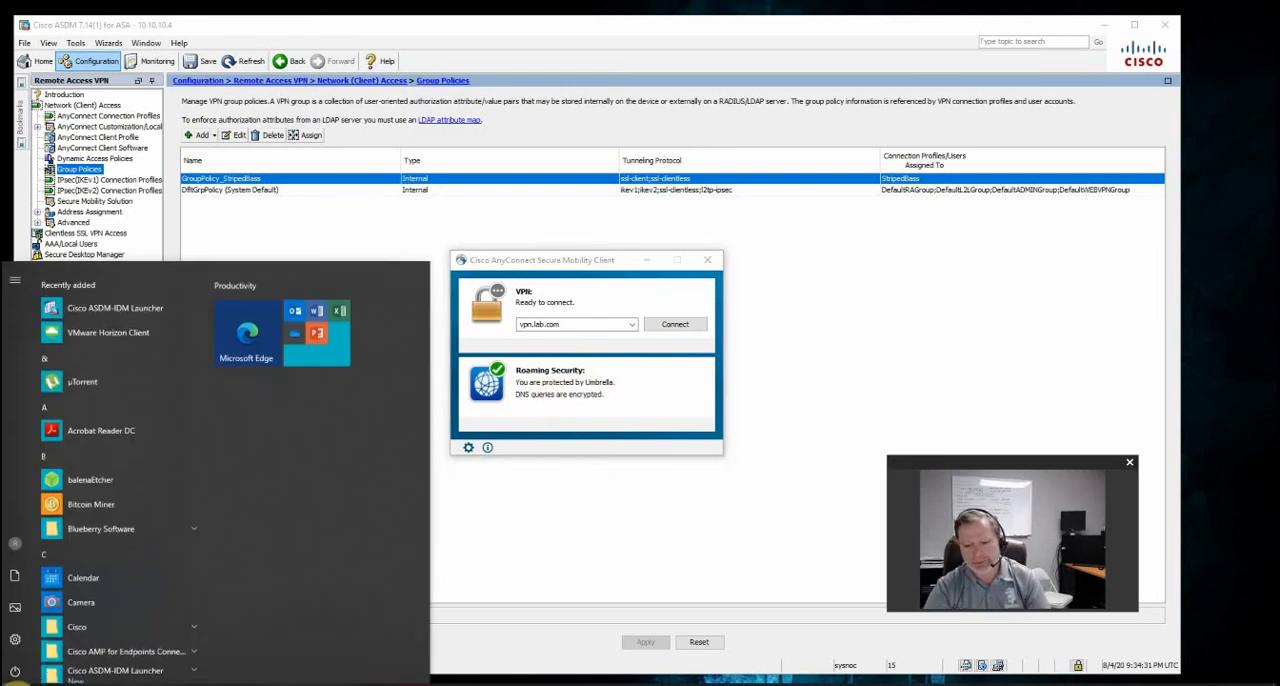
{"action": "left_click", "coordinate": [15, 683]}
{"action": "left_click", "coordinate": [12, 683]}
{"action": "type", "text": "comp"}
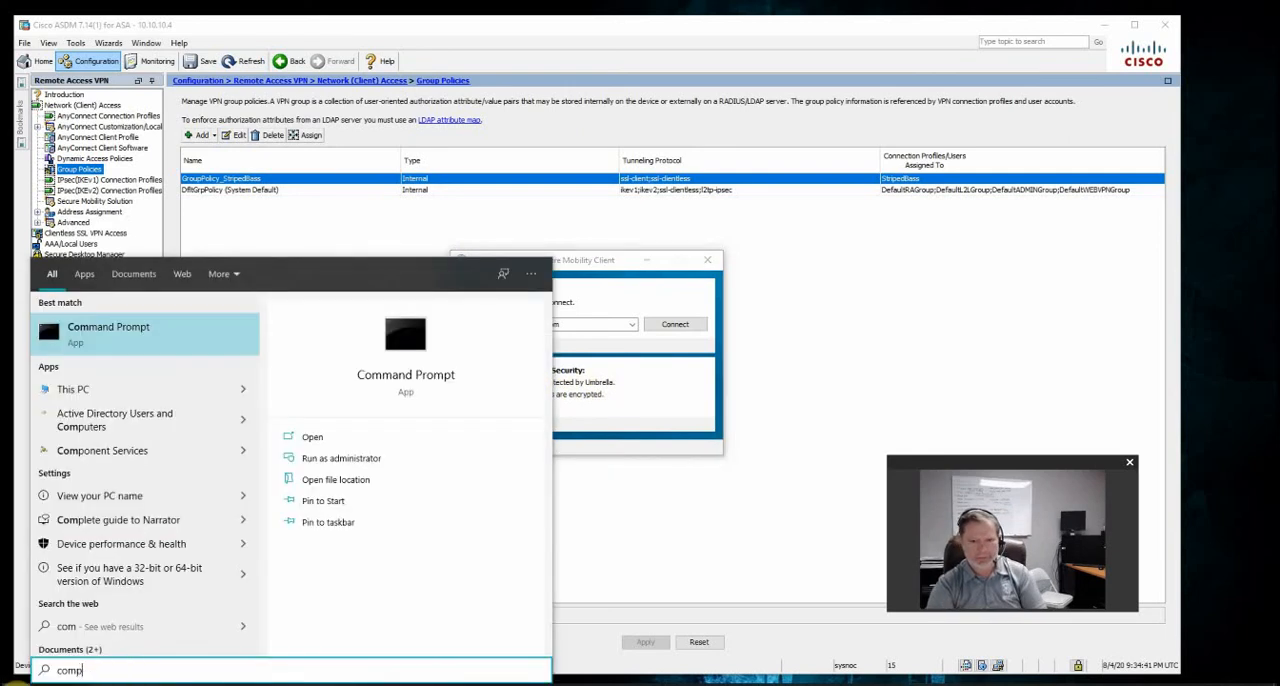
{"action": "key", "text": "BackSpace"}
{"action": "type", "text": "t"}
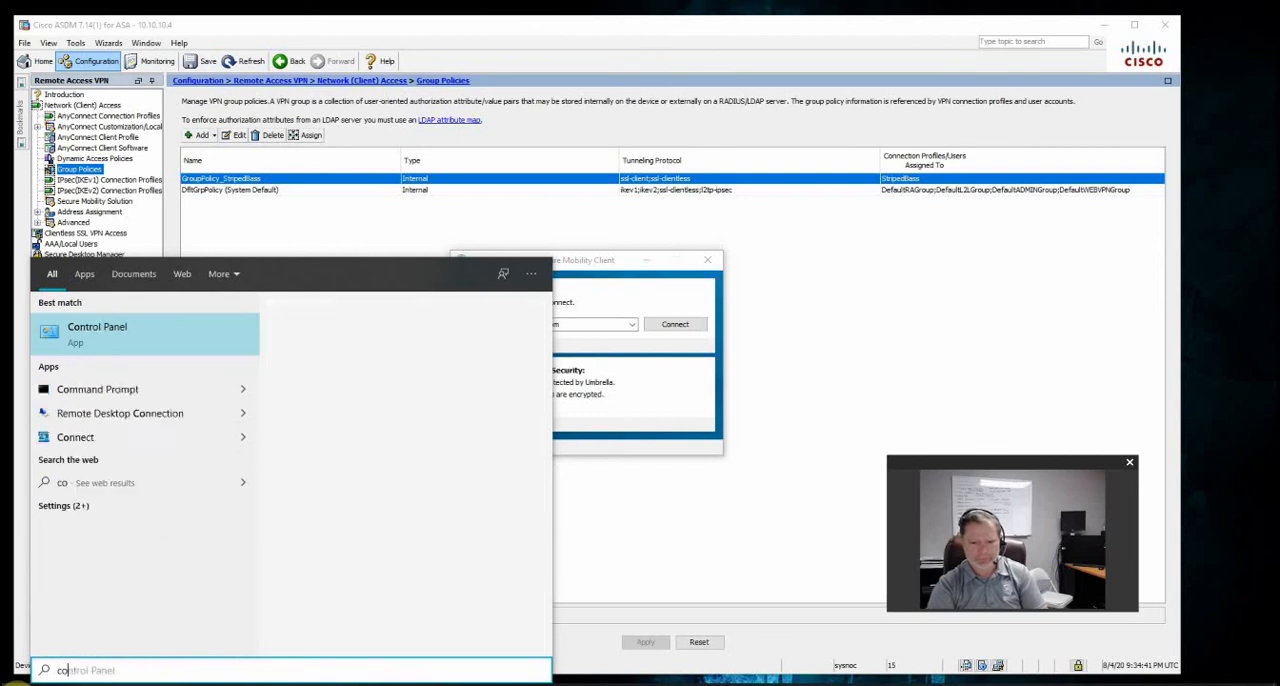
{"action": "key", "text": "Return"}
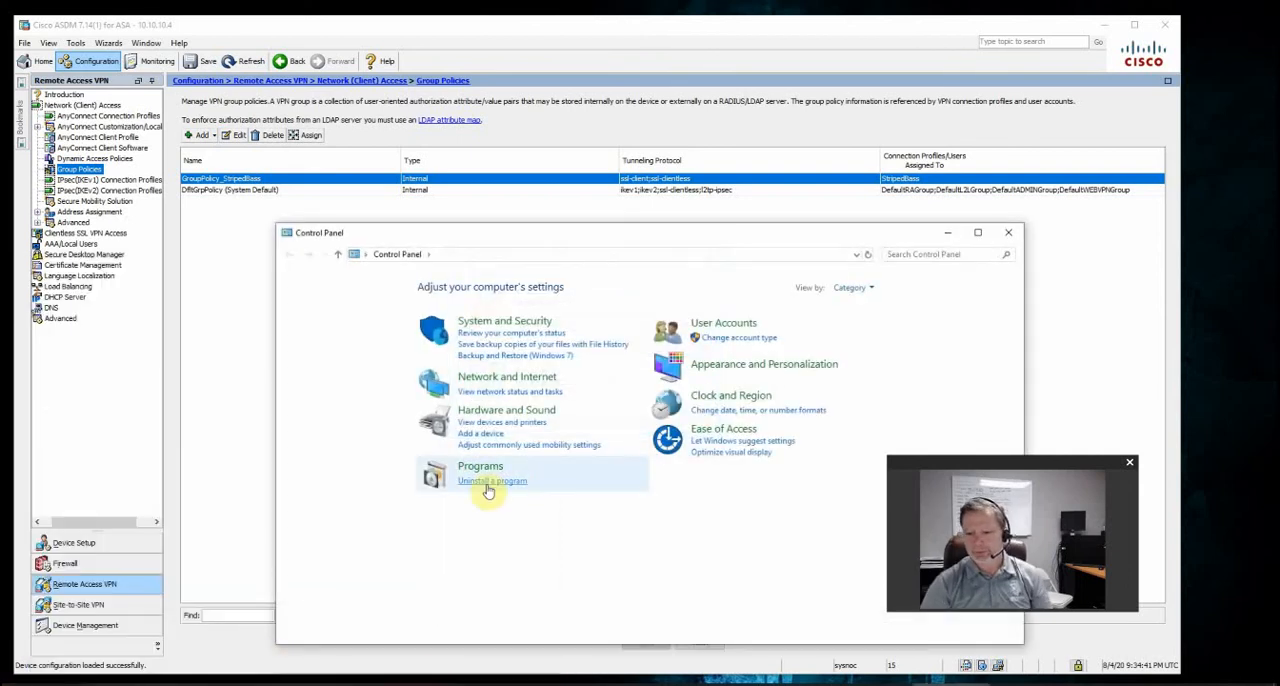
{"action": "left_click", "coordinate": [487, 482]}
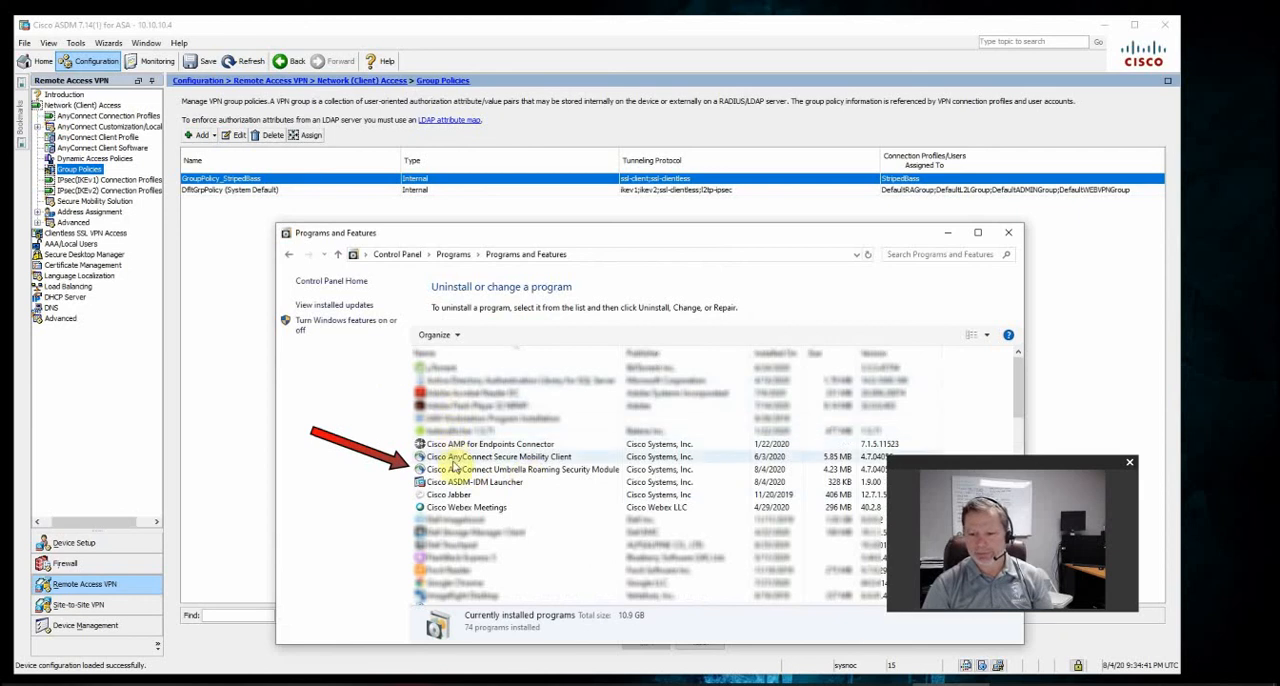
Examine the Cisco AnyConnect Umbrella Roaming Security Module entry among the installed programs and close Programs and Features
{"action": "left_click", "coordinate": [435, 469]}
{"action": "left_click_drag", "start_coordinate": [475, 232], "coordinate": [345, 167]}
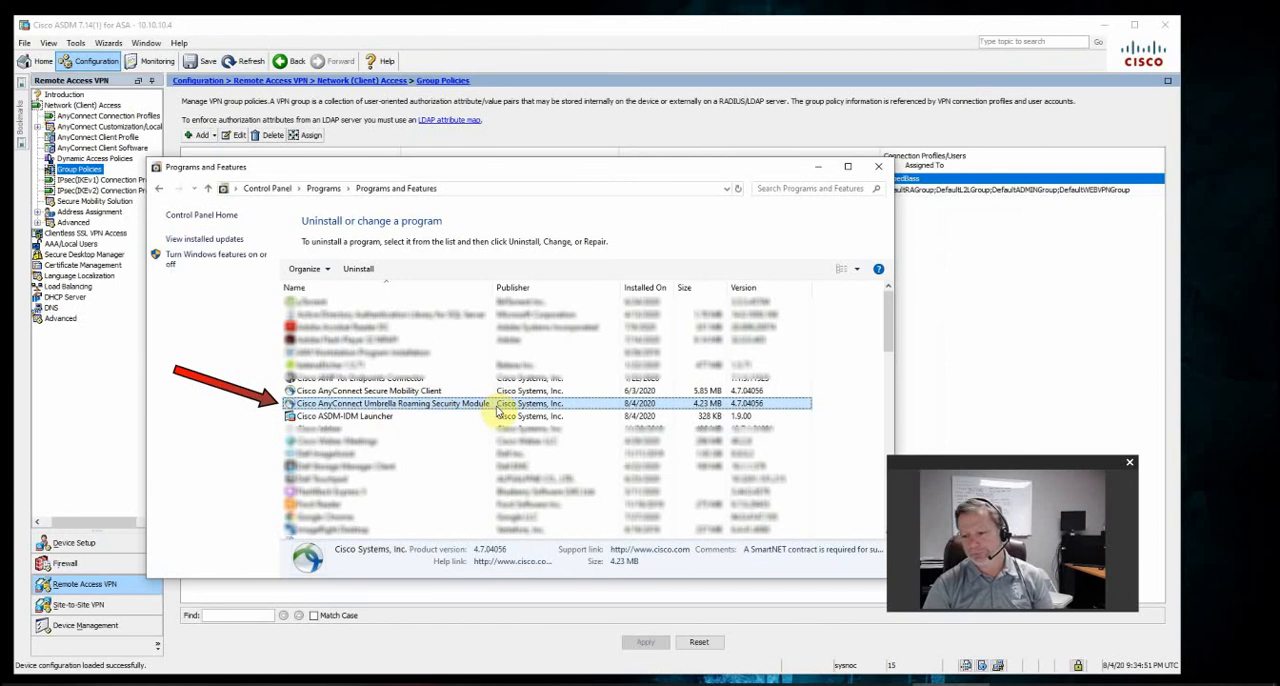
{"action": "left_click", "coordinate": [876, 168]}
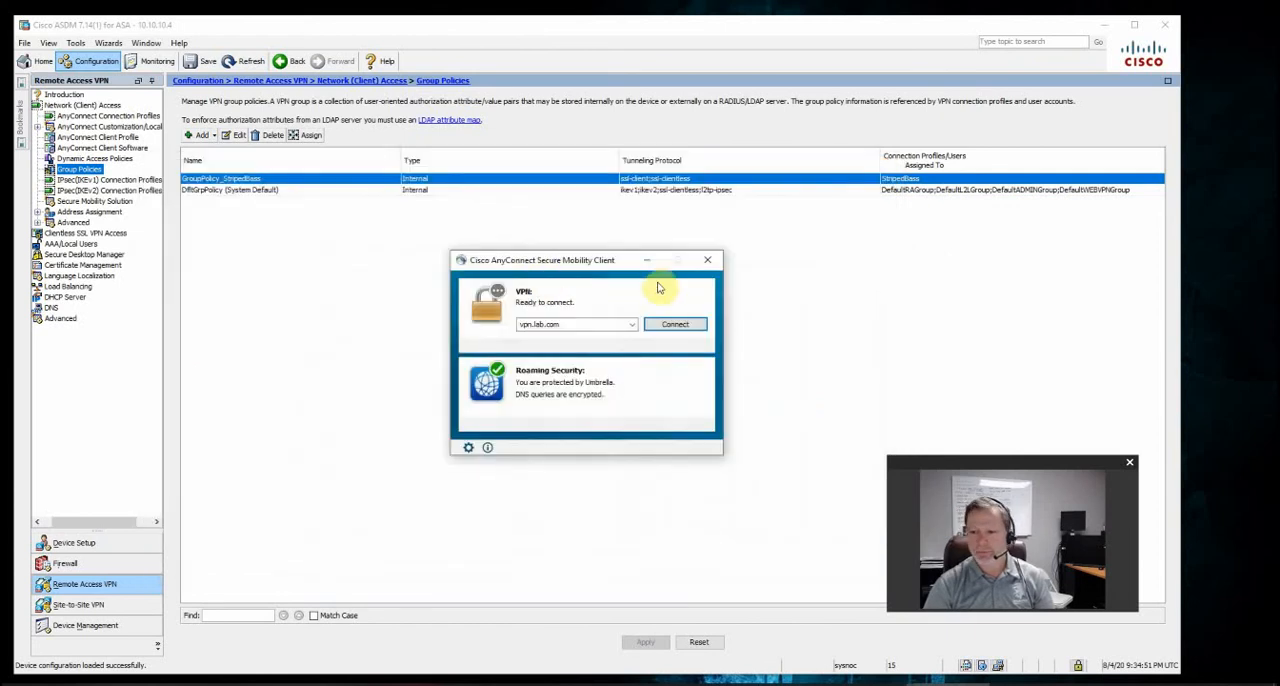